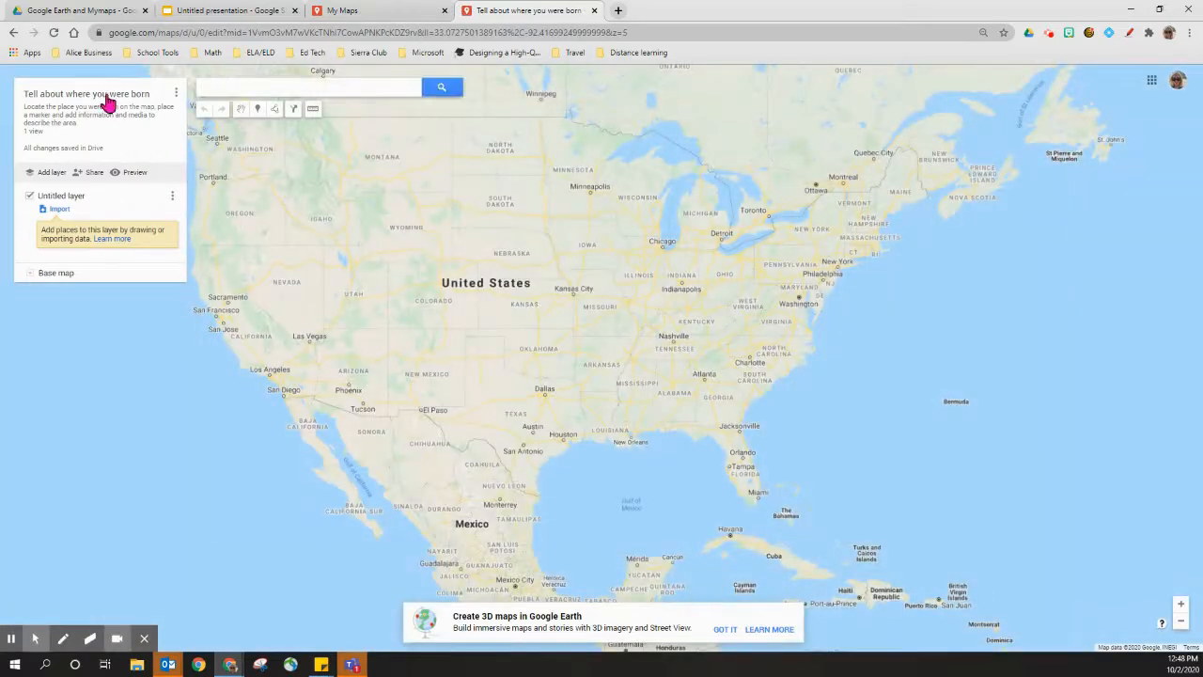
Open the map's title and description for editing and save them as they are
{"action": "left_click", "coordinate": [107, 98]}
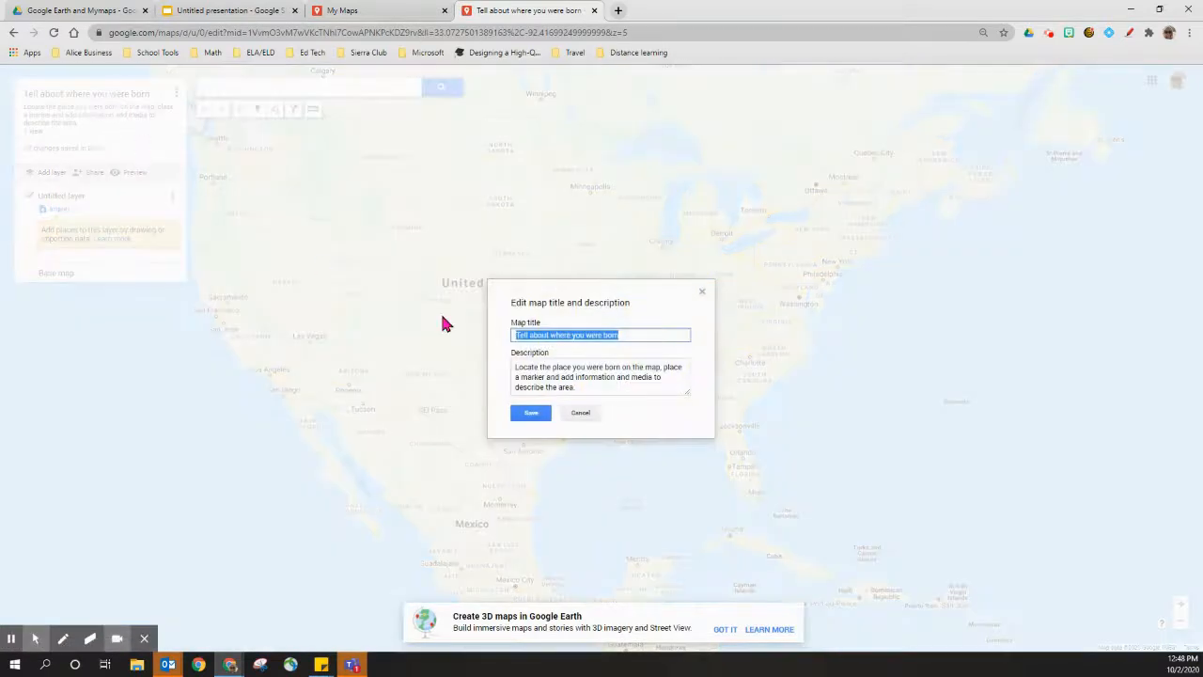
{"action": "left_click", "coordinate": [532, 415]}
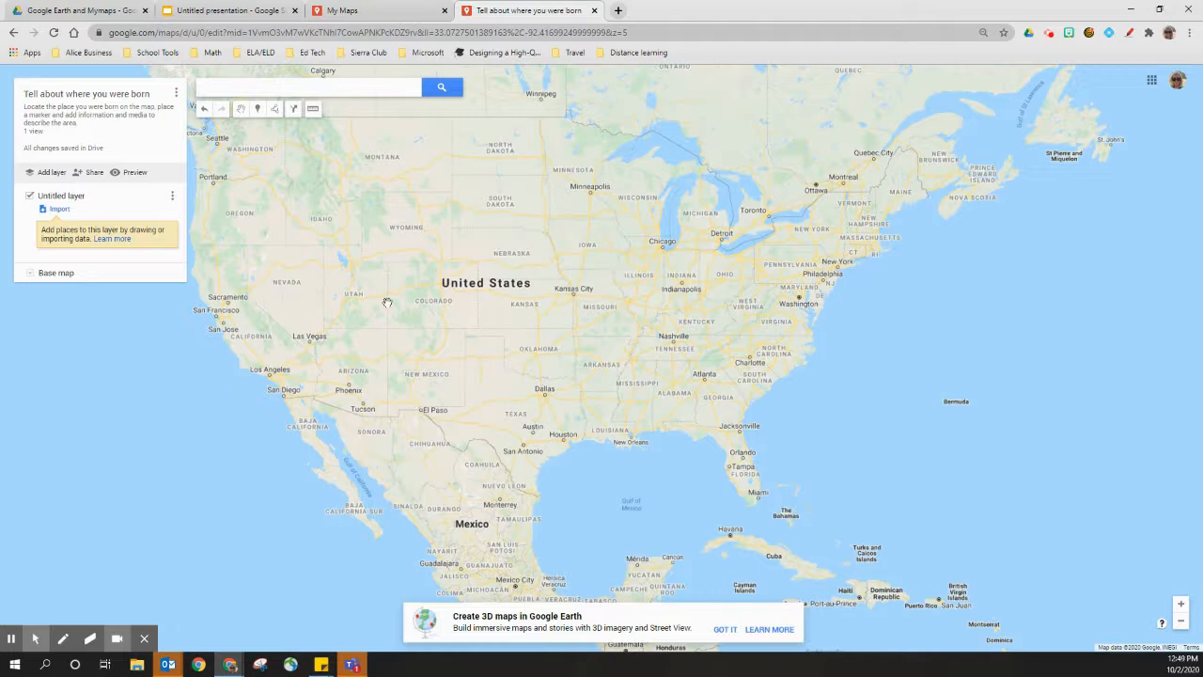
{"action": "scroll", "coordinate": [387, 304], "scroll_direction": "up", "scroll_amount": 2}
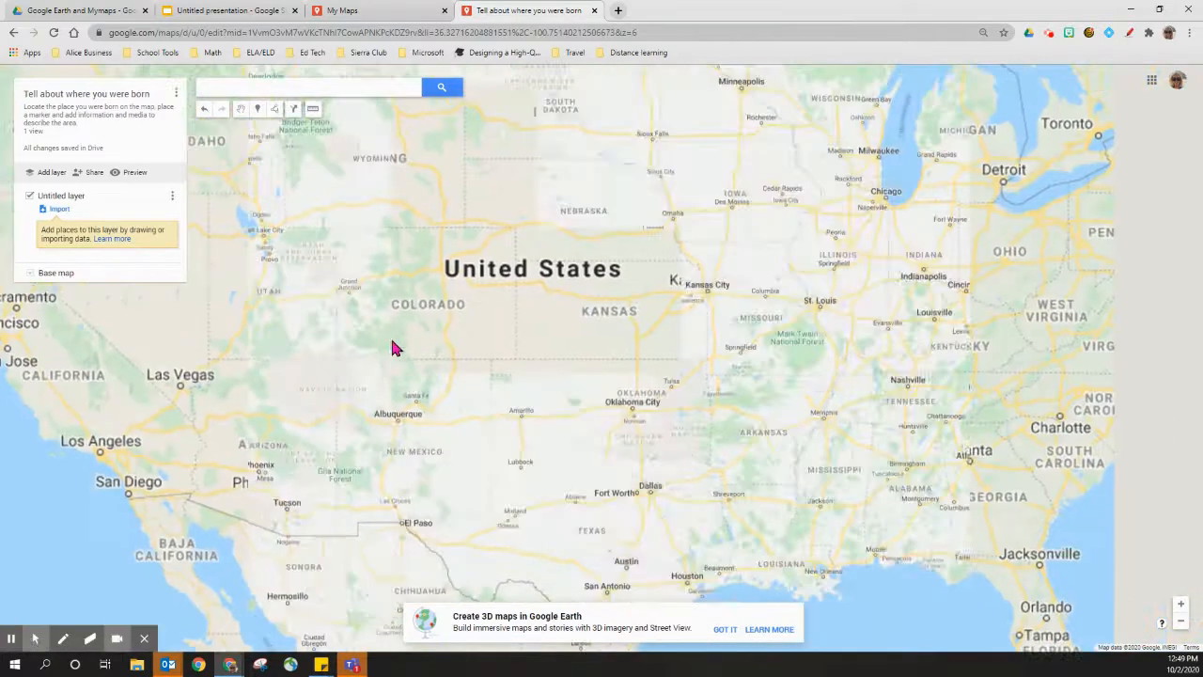
{"action": "left_click_drag", "start_coordinate": [392, 340], "coordinate": [392, 307]}
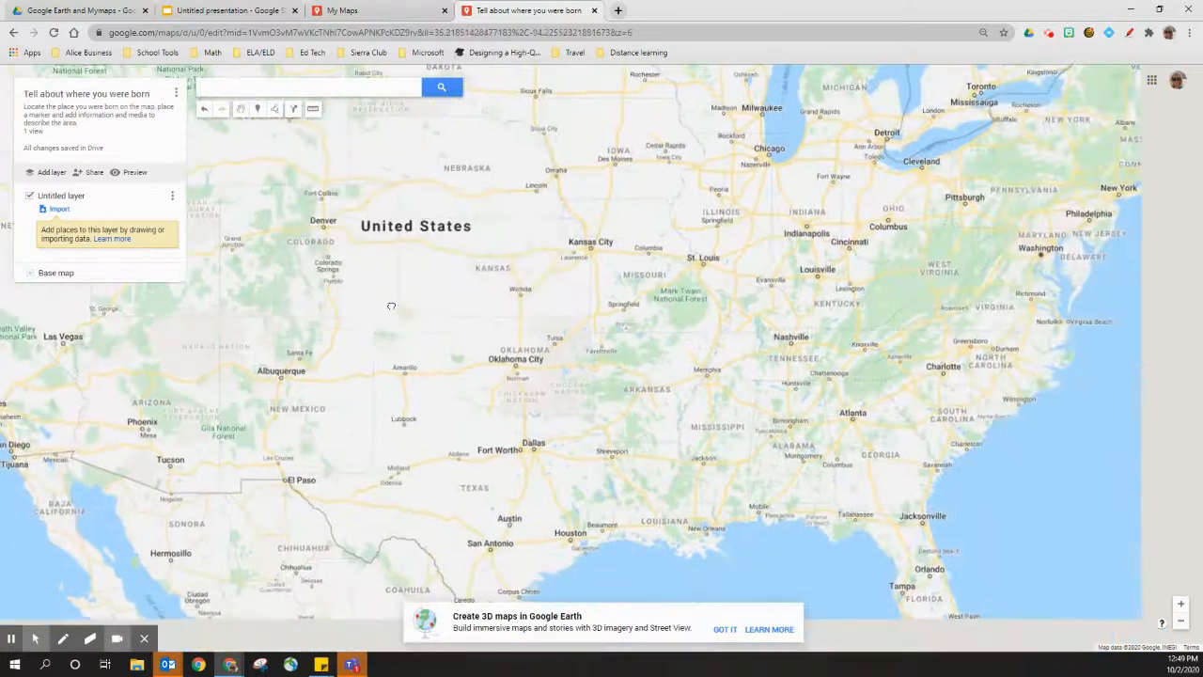
{"action": "left_click_drag", "start_coordinate": [633, 391], "coordinate": [508, 362]}
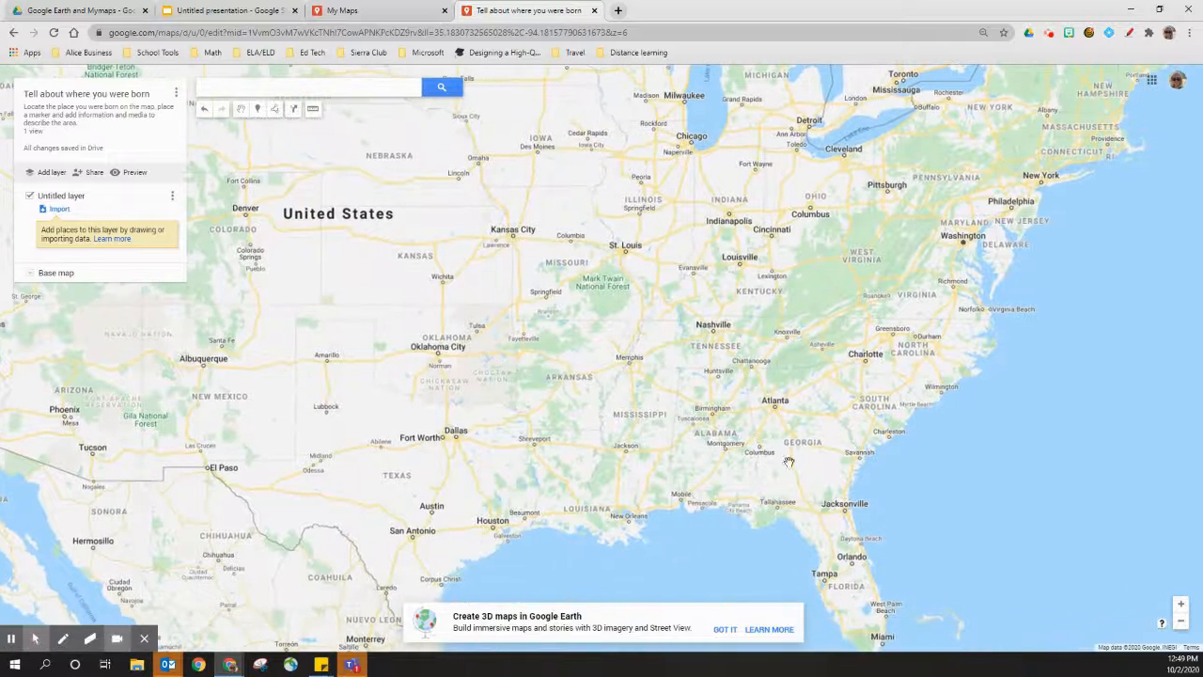
{"action": "left_click", "coordinate": [1181, 606]}
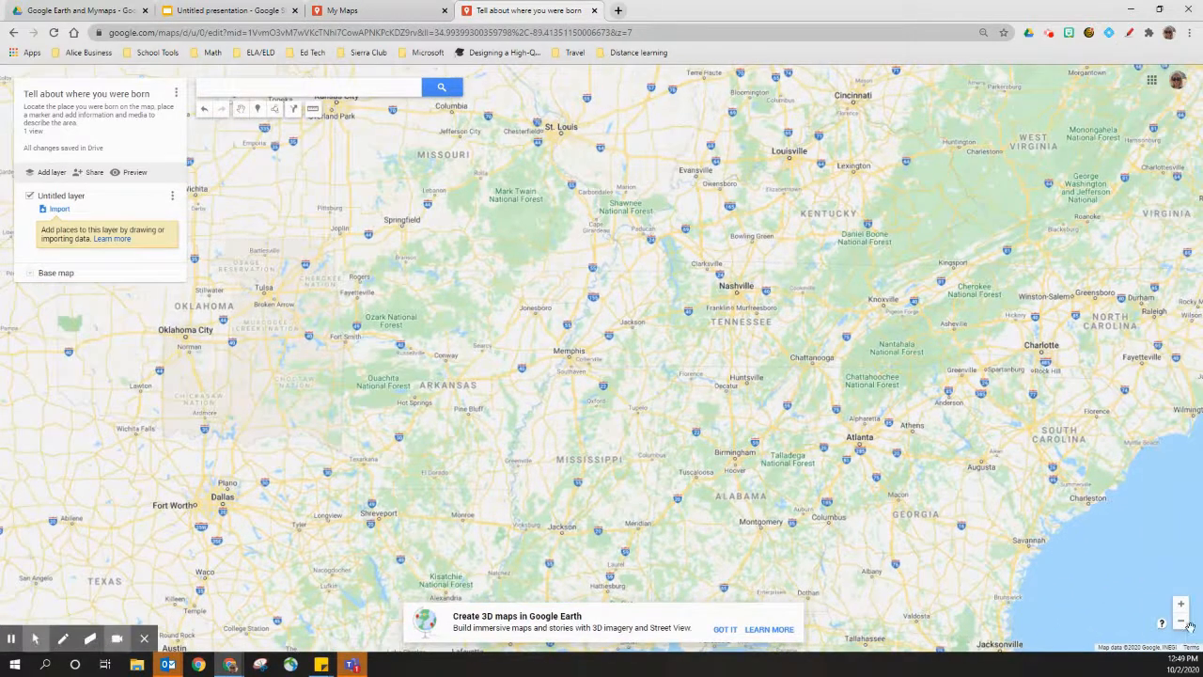
{"action": "left_click", "coordinate": [1181, 620]}
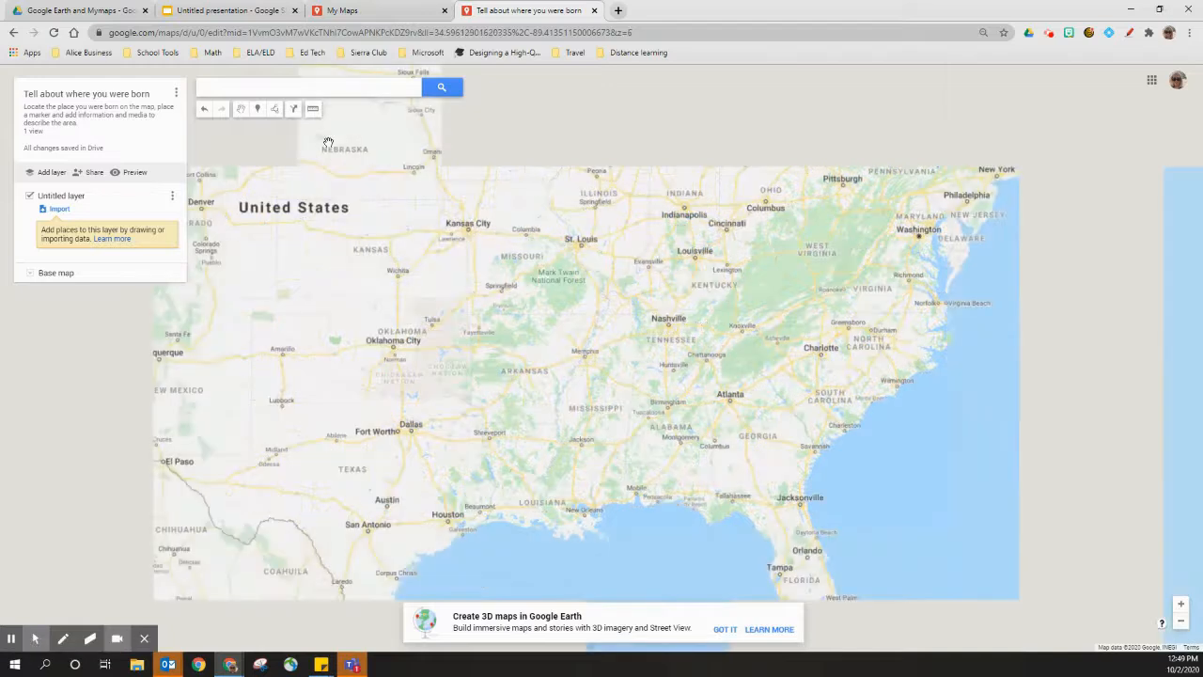
Search for Orange, California, USA and add the found place to the map as a marker
{"action": "left_click", "coordinate": [261, 88]}
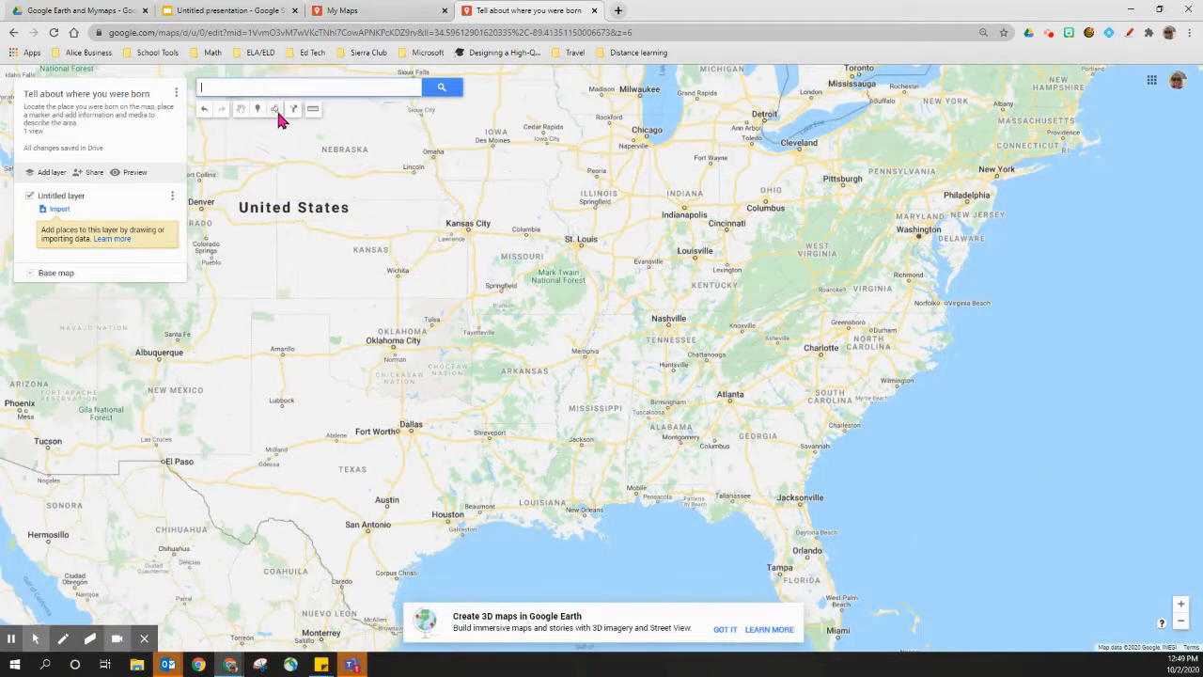
{"action": "type", "text": "orange califo"}
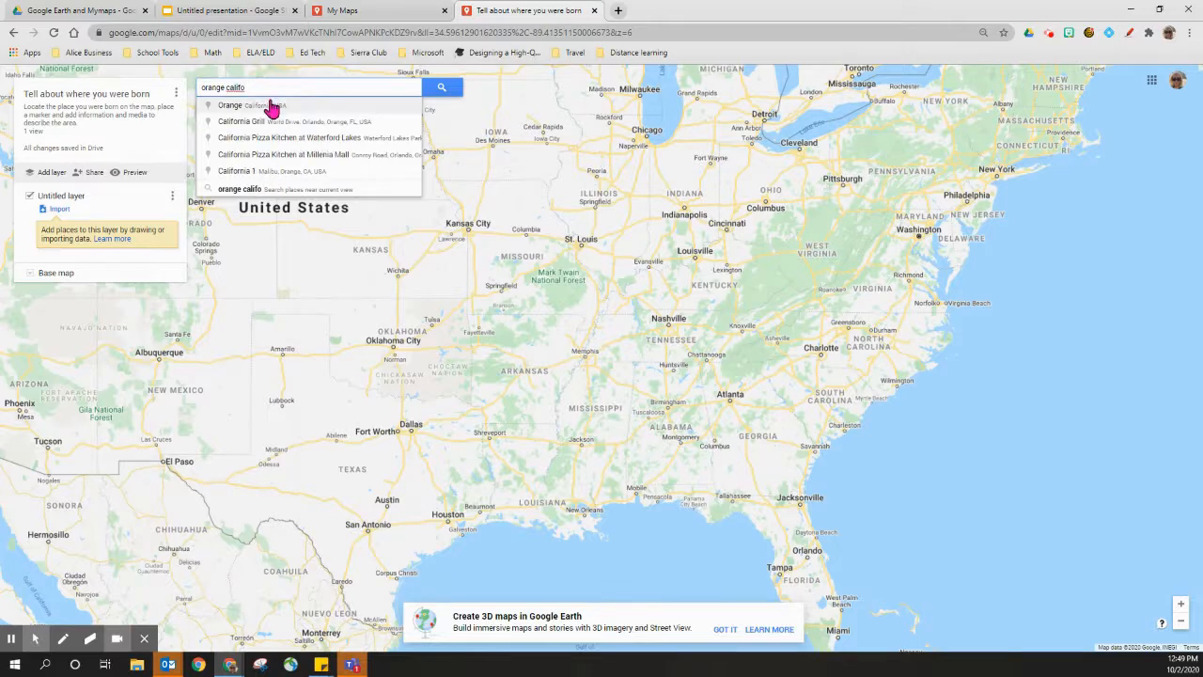
{"action": "left_click", "coordinate": [269, 106]}
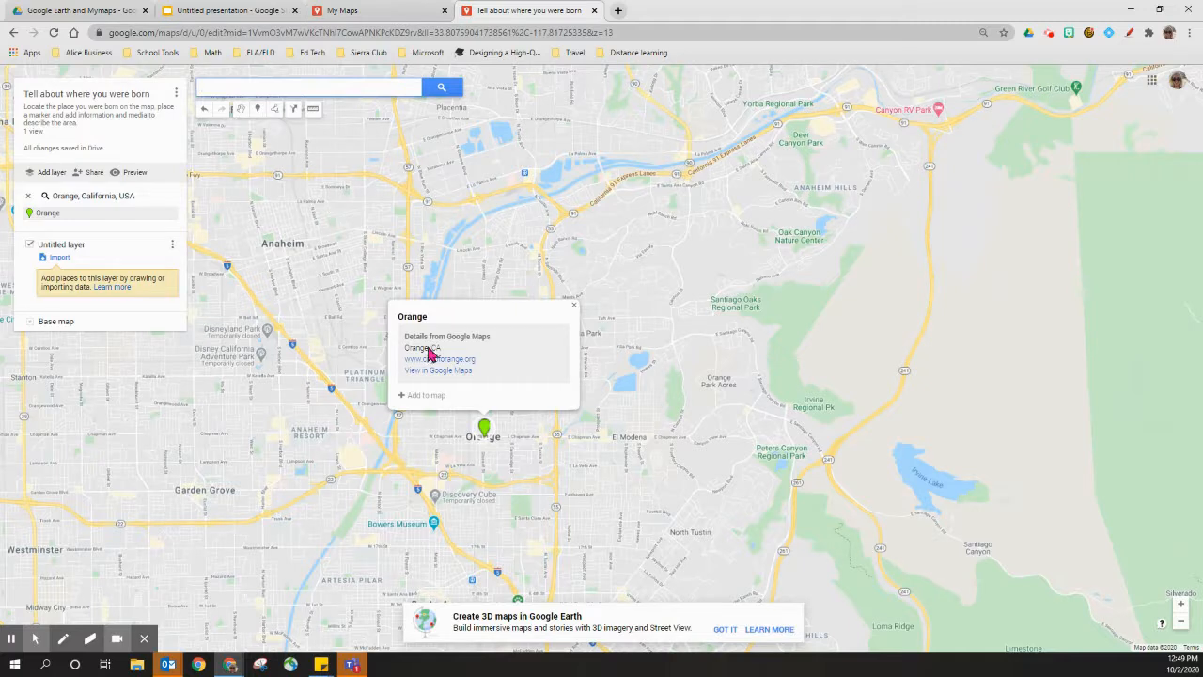
{"action": "left_click", "coordinate": [423, 397]}
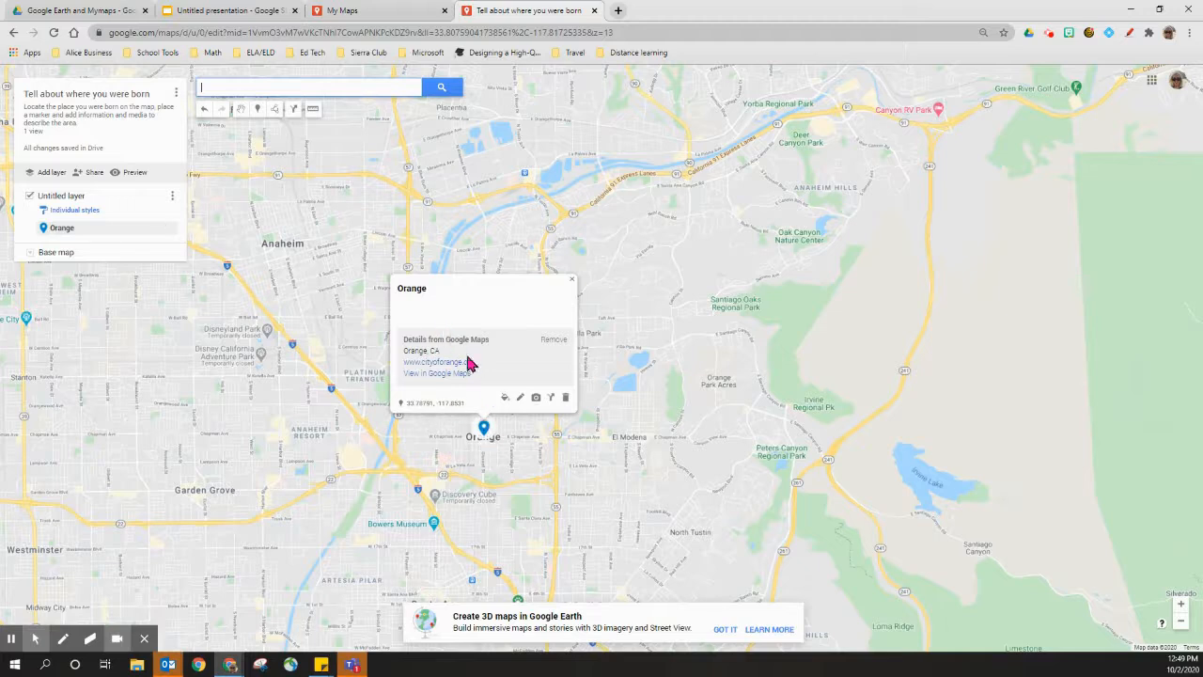
Replace the Orange marker's title with the person's first name
{"action": "left_click", "coordinate": [519, 400]}
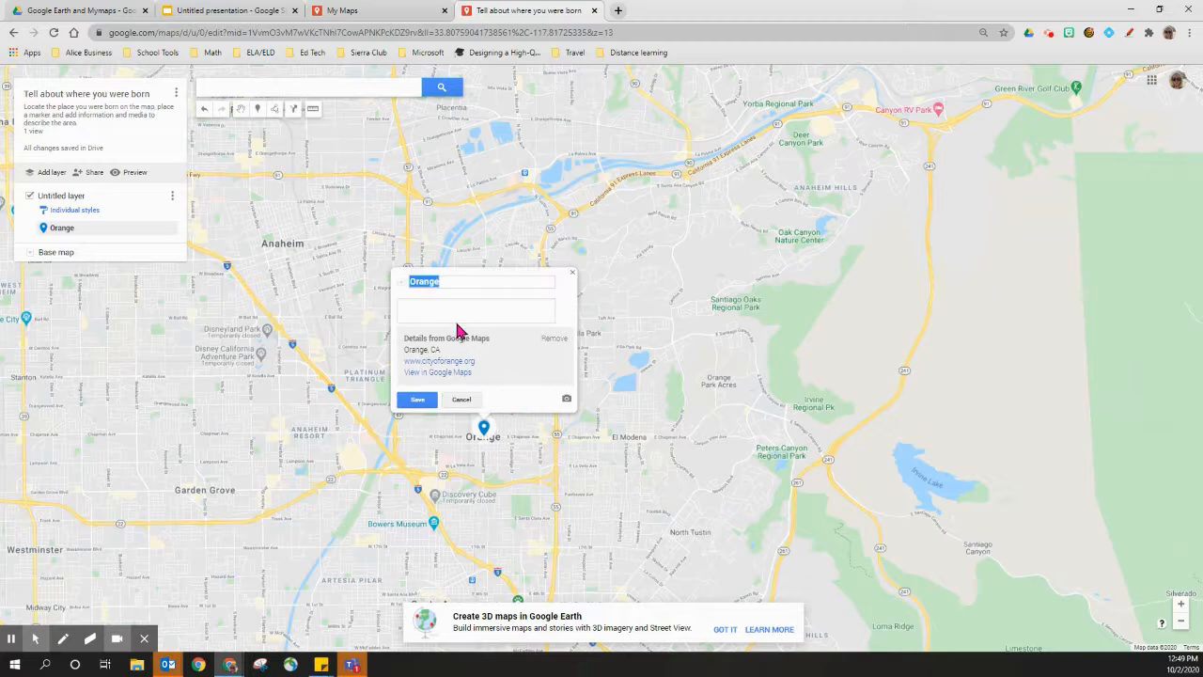
{"action": "left_click_drag", "start_coordinate": [446, 282], "coordinate": [407, 280]}
{"action": "type", "text": "Alice"}
Save the marker description "I was born in Orange California while my dad was stations at El Toro military base which is now a shopping mall."
{"action": "left_click", "coordinate": [495, 310]}
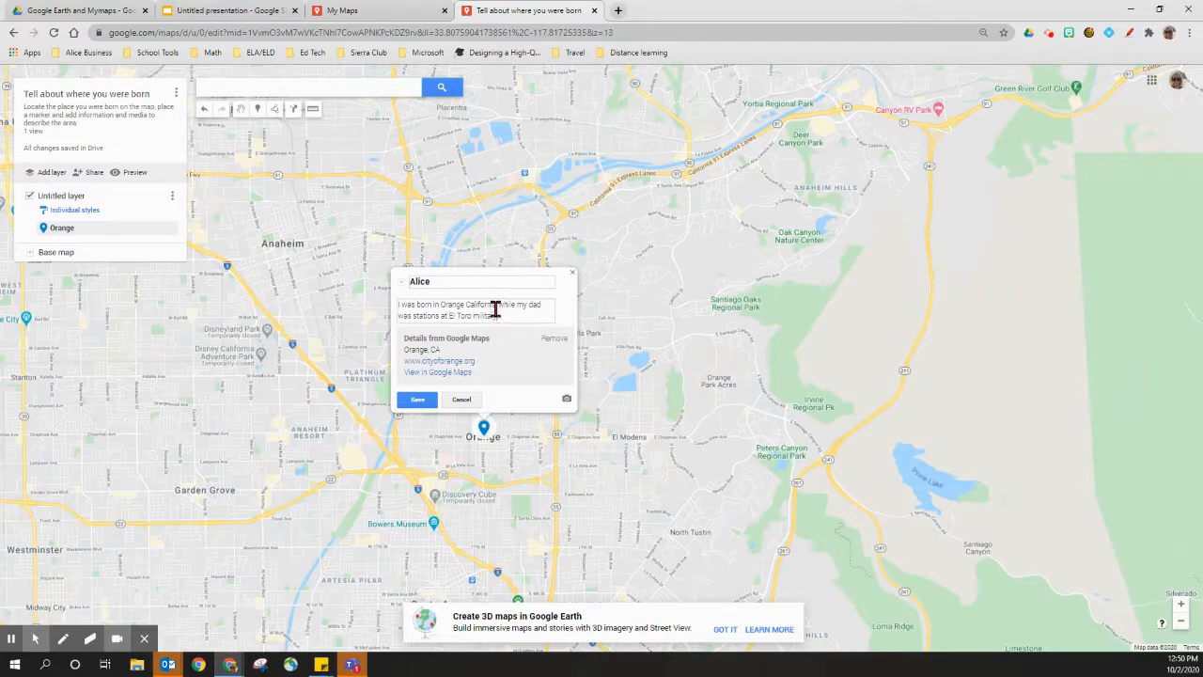
{"action": "type", "text": "r"}
{"action": "type", "text": "w a shopping mall"}
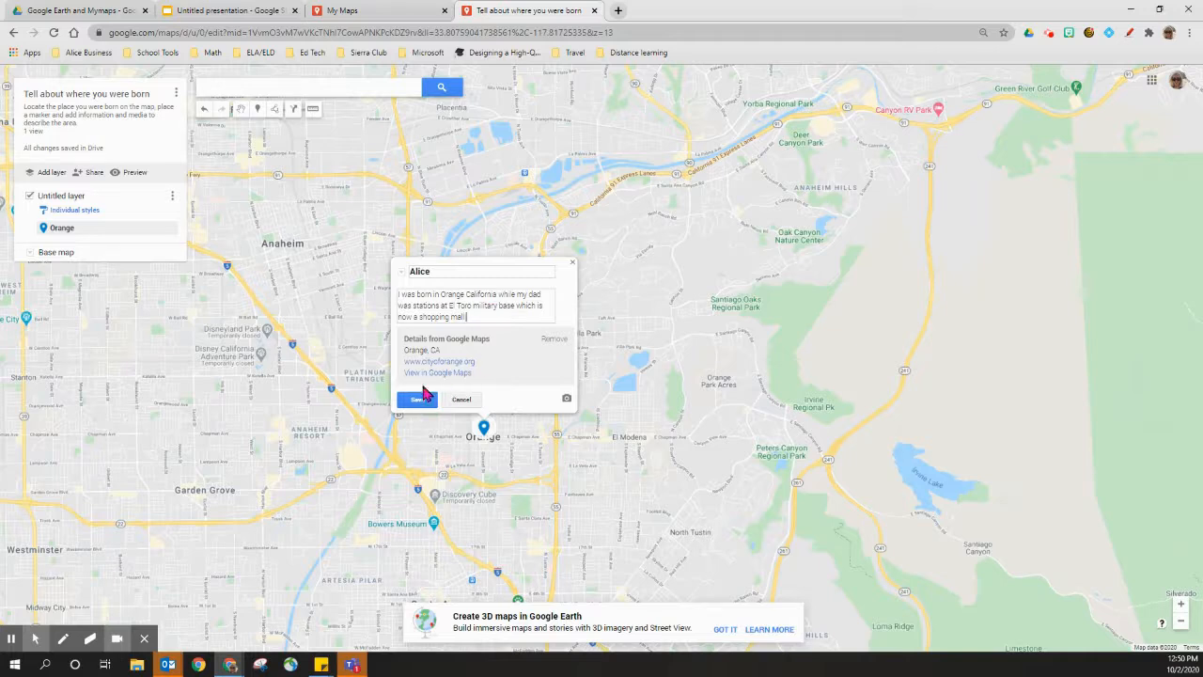
{"action": "type", "text": "."}
{"action": "left_click", "coordinate": [409, 399]}
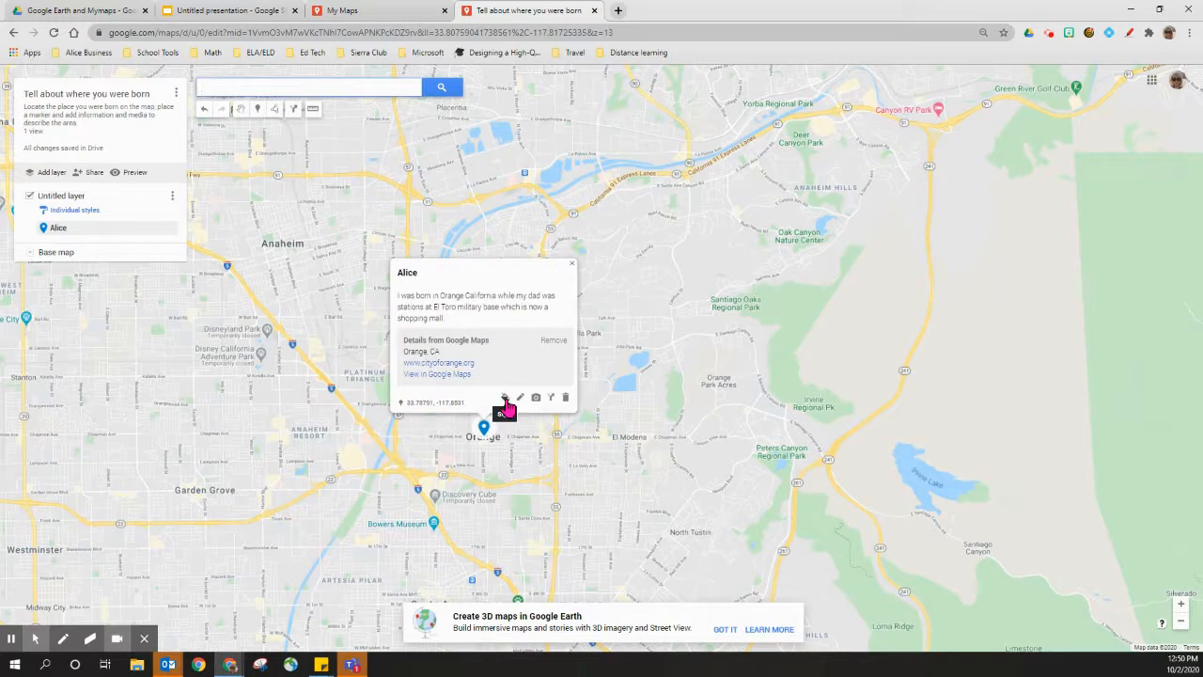
Change the Orange marker's icon to the heart shape and its color to purple
{"action": "left_click", "coordinate": [504, 399]}
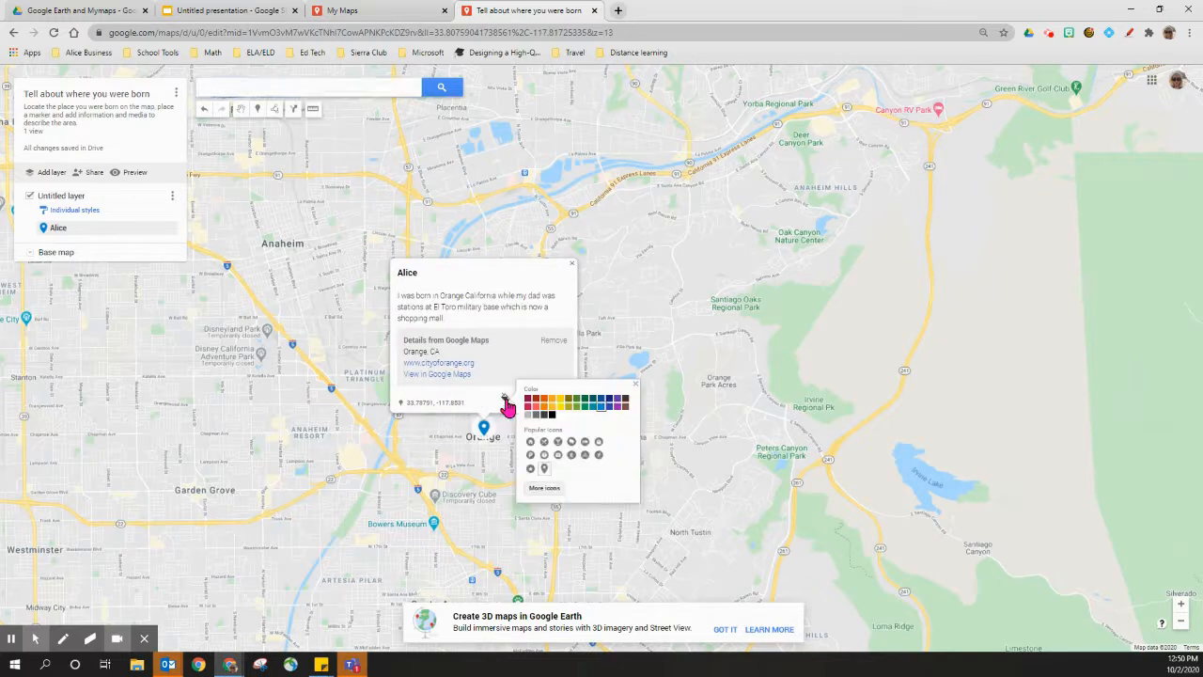
{"action": "left_click", "coordinate": [547, 495]}
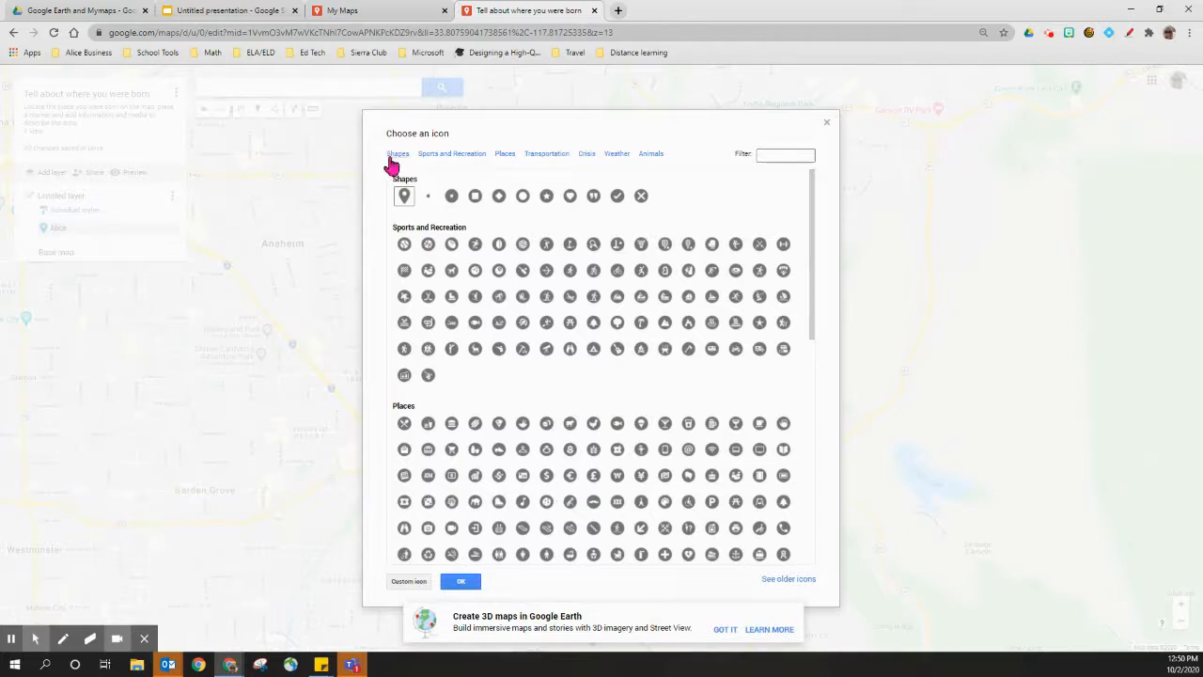
{"action": "left_click", "coordinate": [501, 156]}
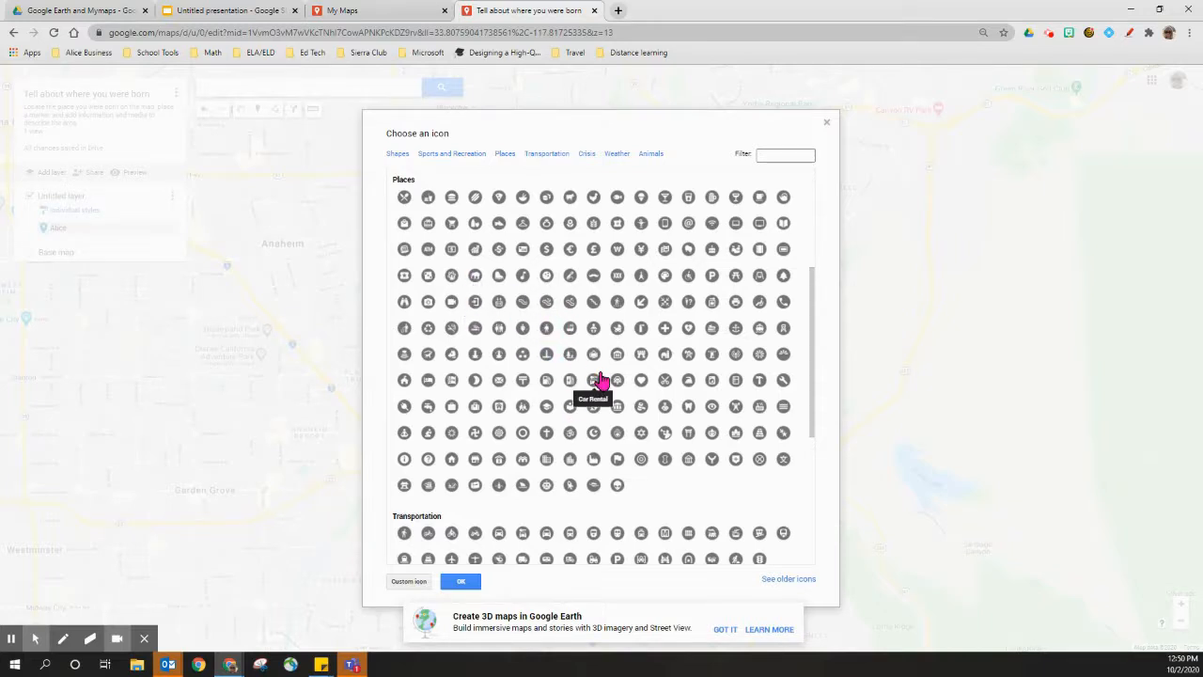
{"action": "left_click", "coordinate": [398, 155]}
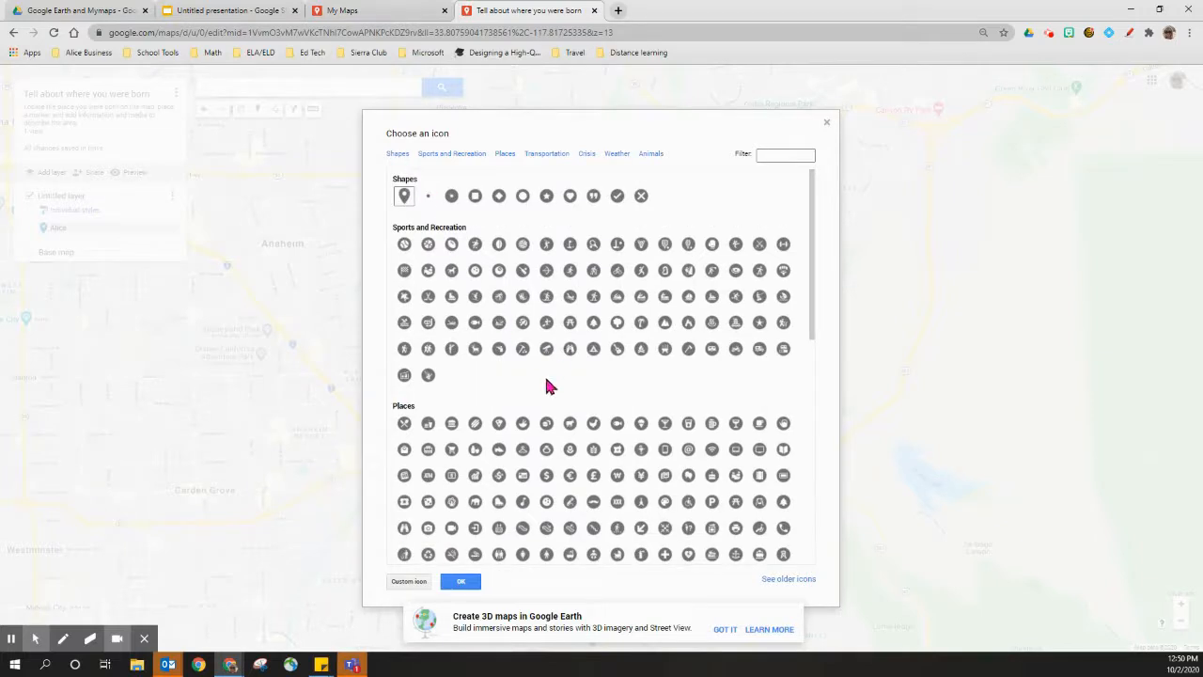
{"action": "left_click", "coordinate": [570, 196]}
{"action": "left_click", "coordinate": [462, 582]}
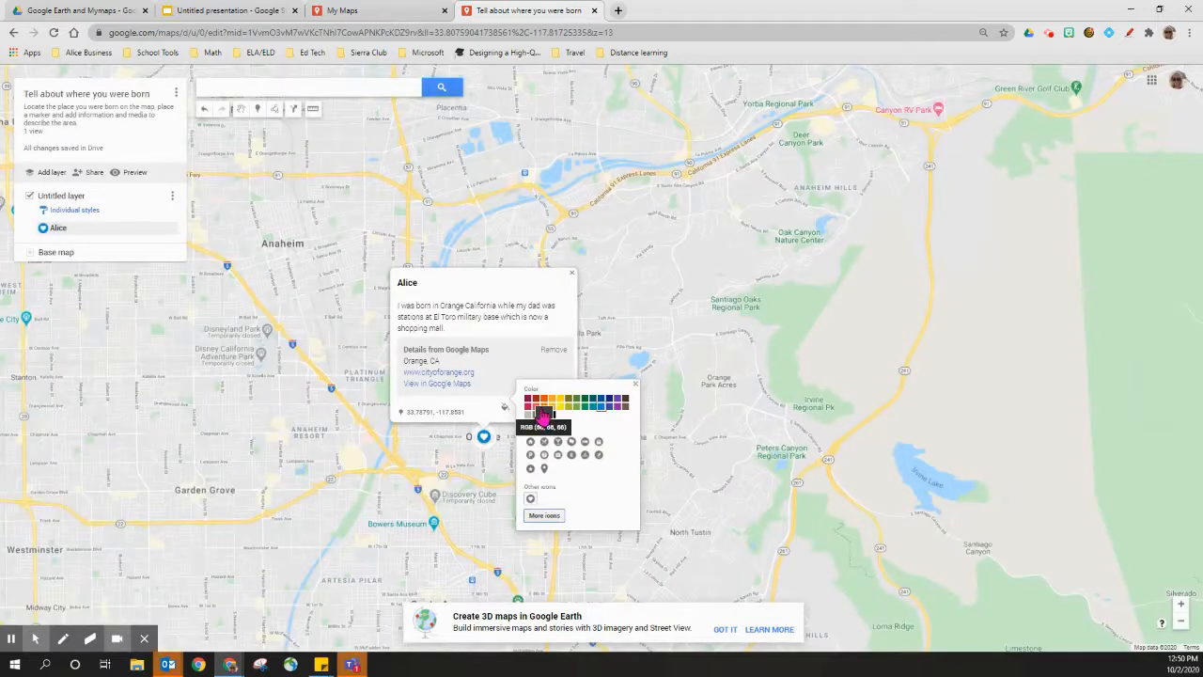
{"action": "left_click", "coordinate": [617, 407]}
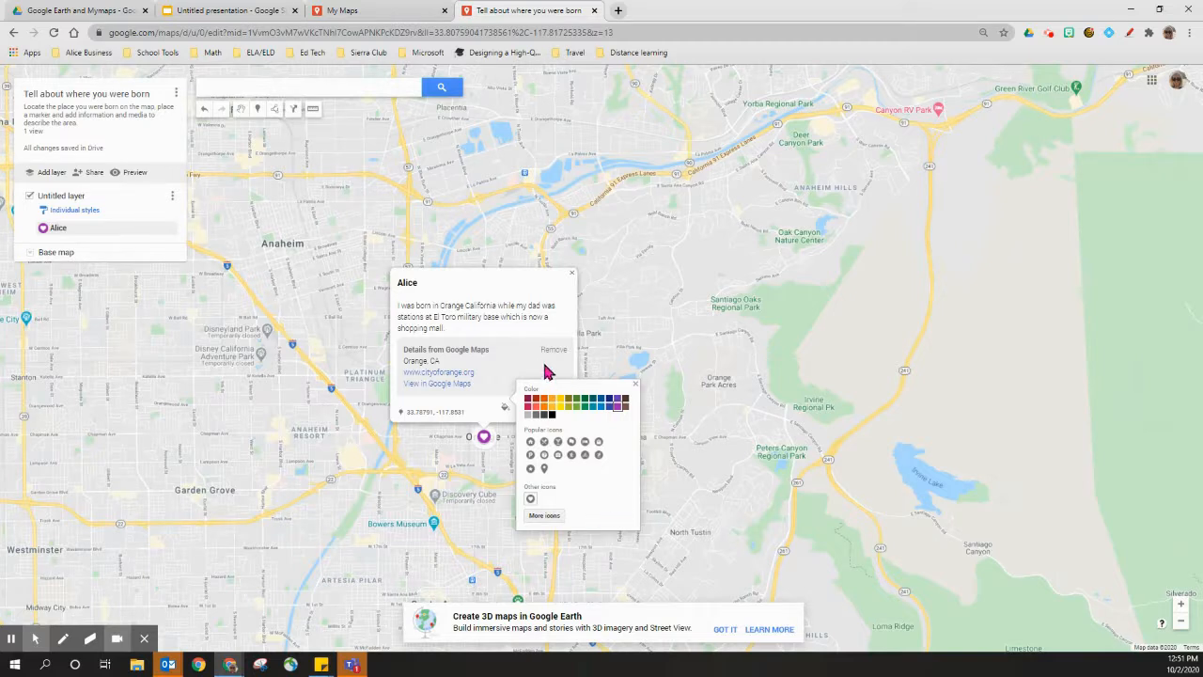
{"action": "left_click", "coordinate": [635, 384]}
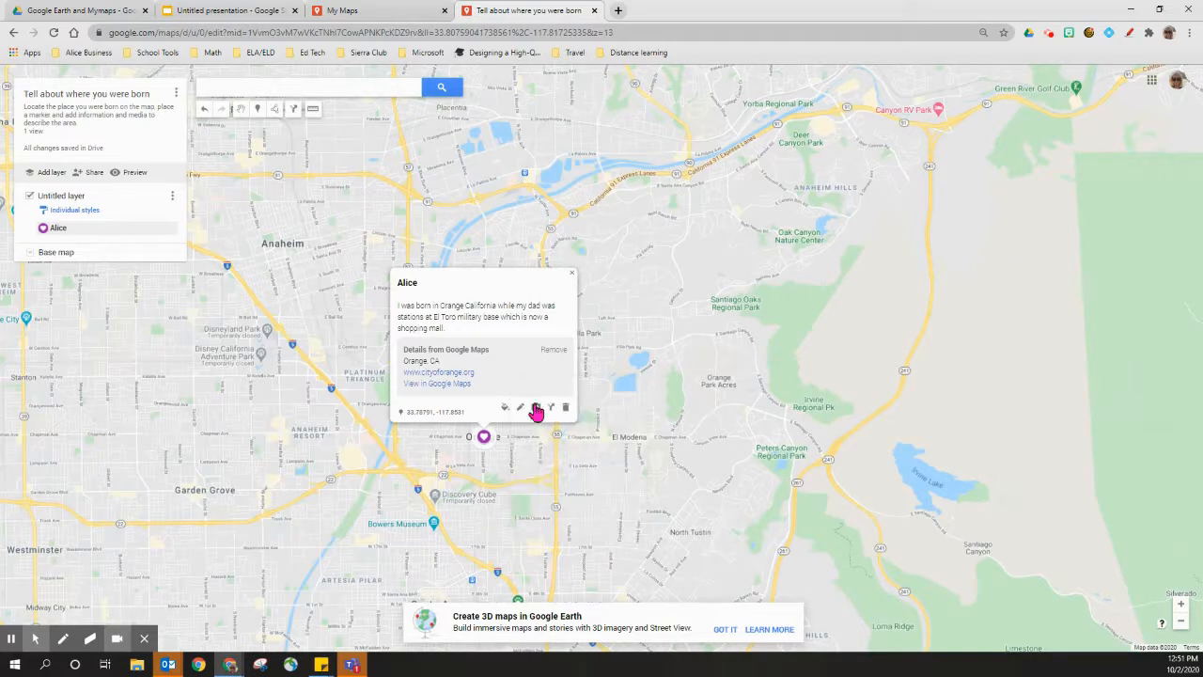
Add the tree-lined fountain plaza photo from a Google Image Search for "orange california" to the Orange marker, then save and close it
{"action": "left_click", "coordinate": [536, 408]}
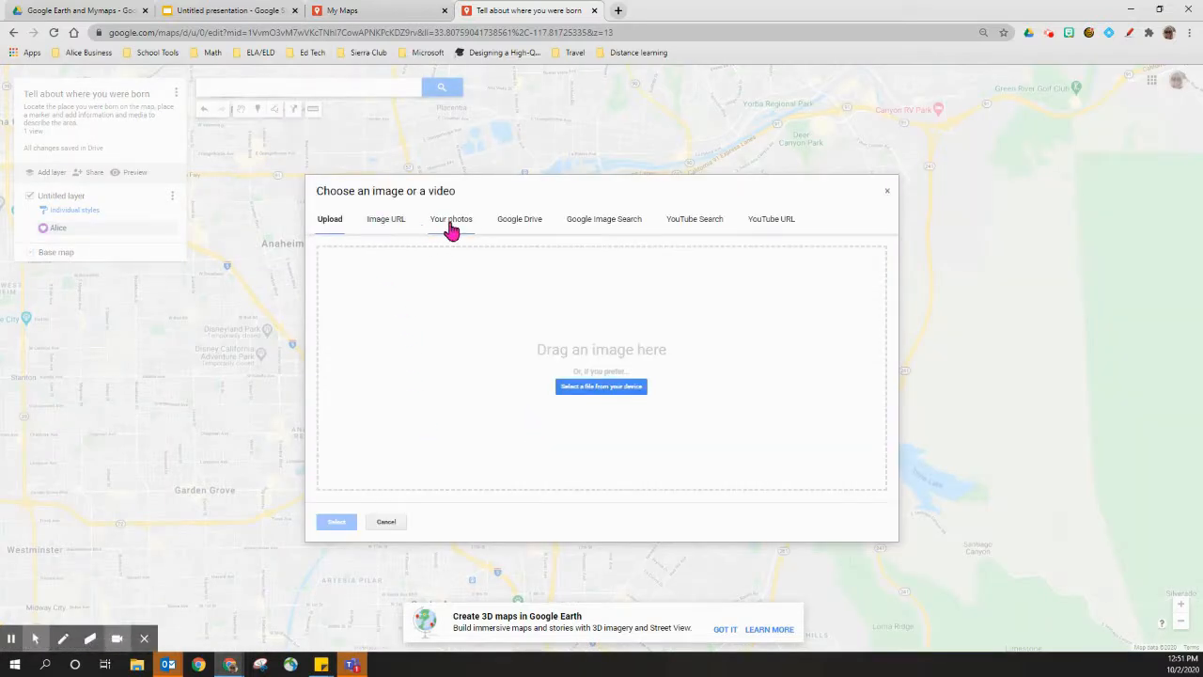
{"action": "left_click", "coordinate": [594, 224]}
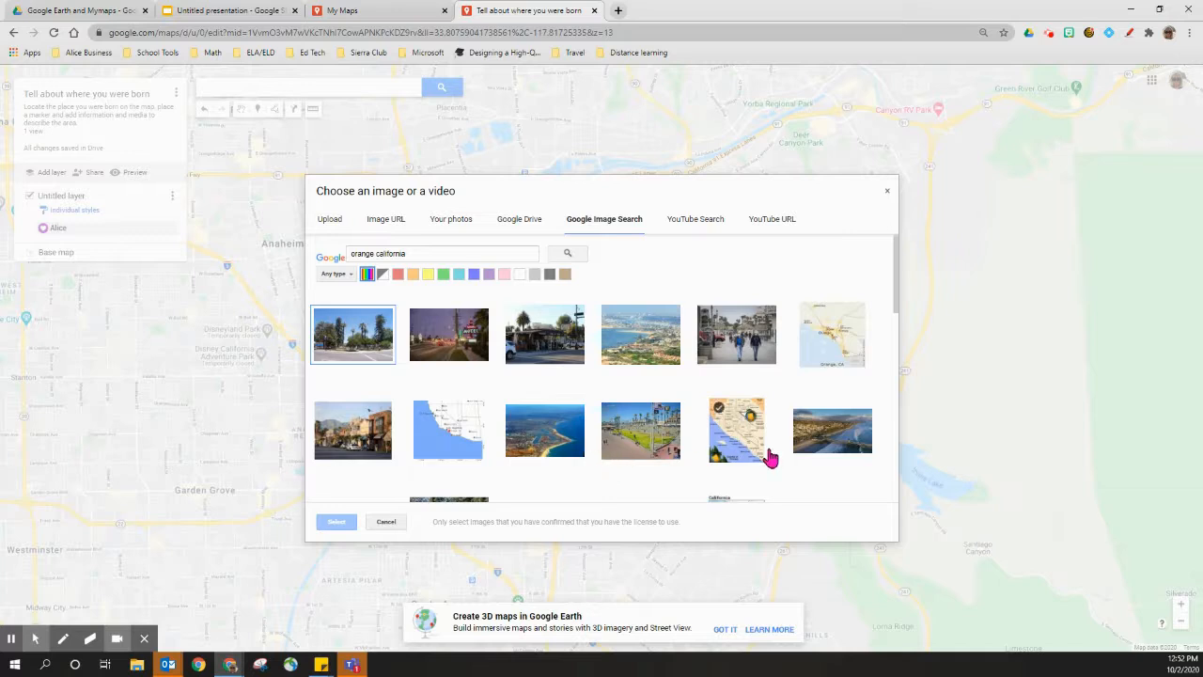
{"action": "scroll", "coordinate": [719, 423], "scroll_direction": "down", "scroll_amount": 1}
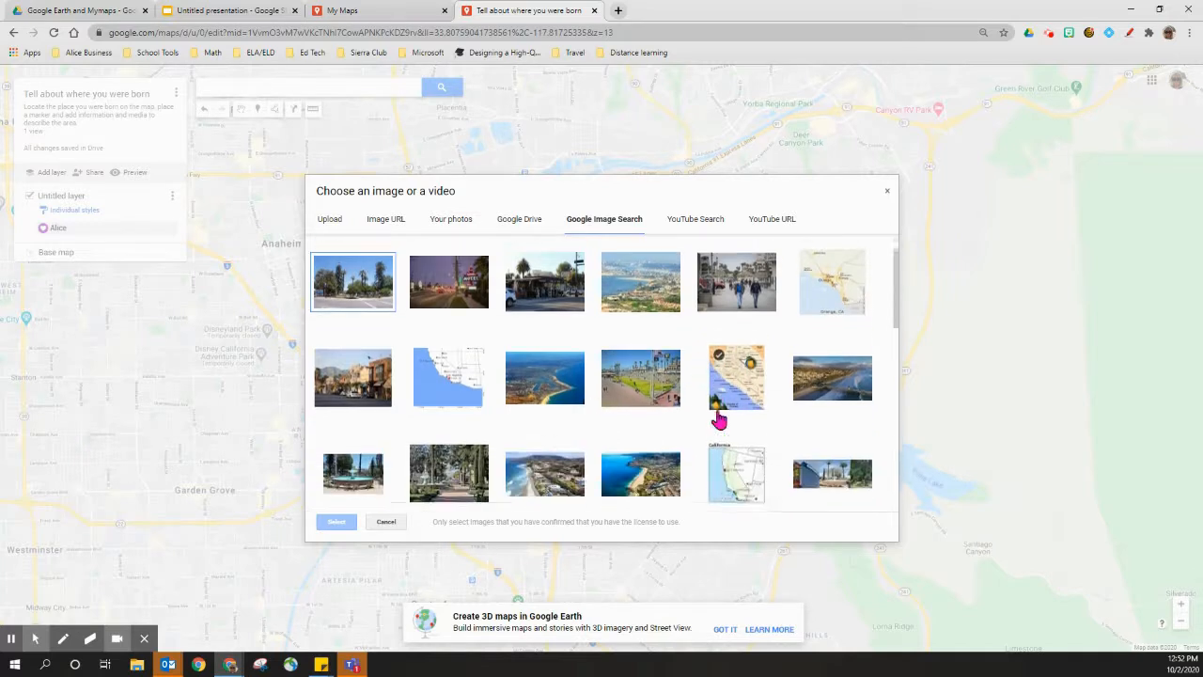
{"action": "scroll", "coordinate": [658, 437], "scroll_direction": "down", "scroll_amount": 1}
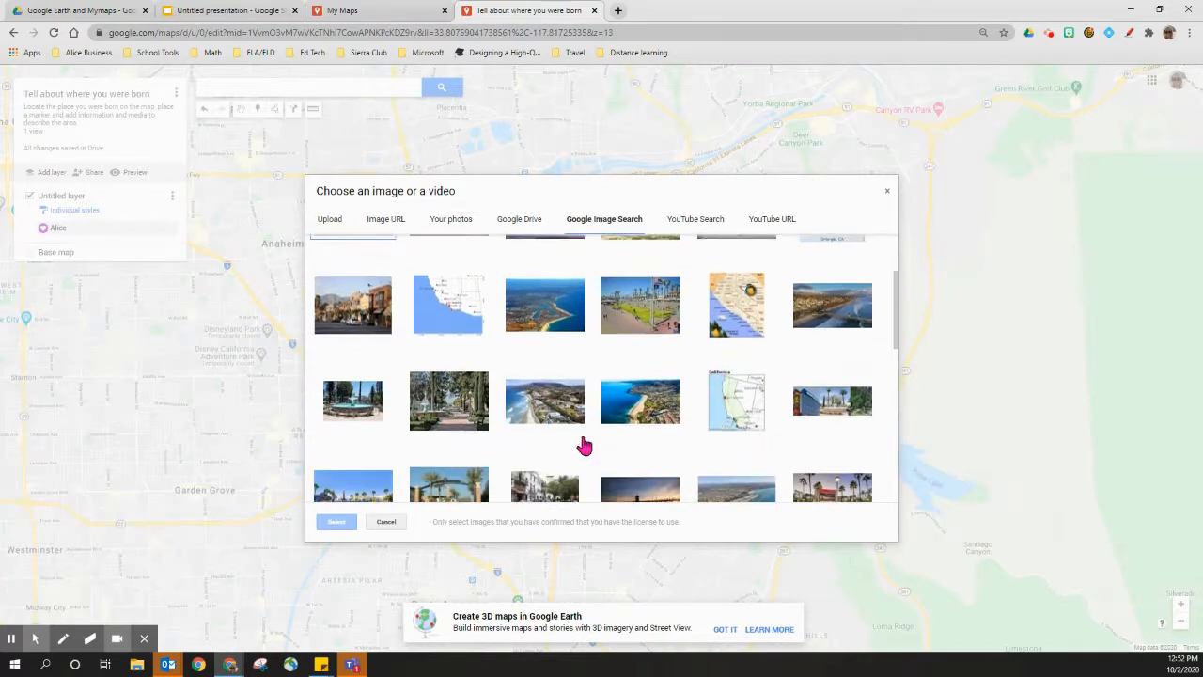
{"action": "left_click", "coordinate": [468, 419]}
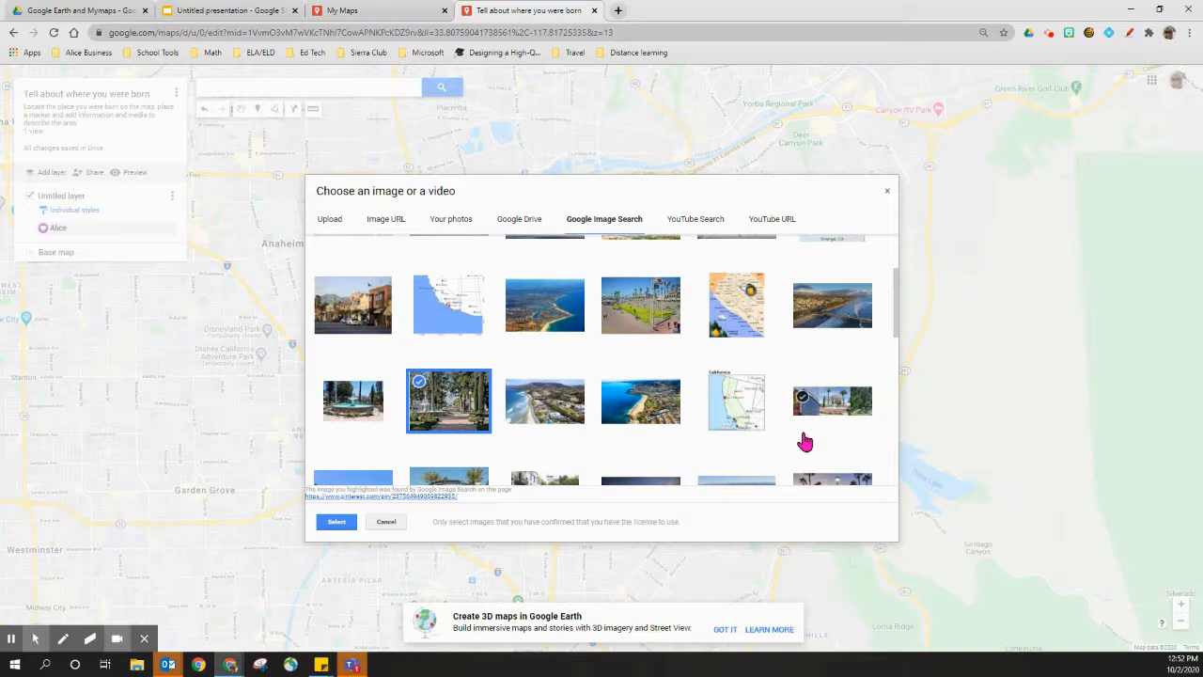
{"action": "left_click", "coordinate": [341, 523]}
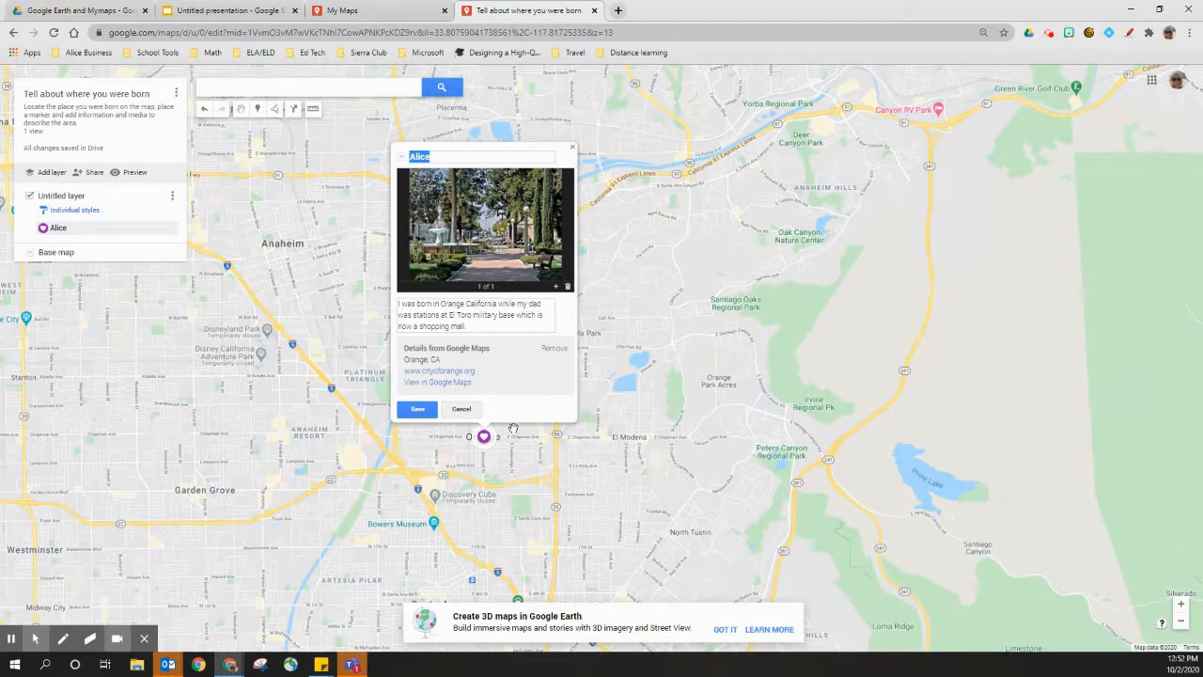
{"action": "left_click", "coordinate": [414, 411]}
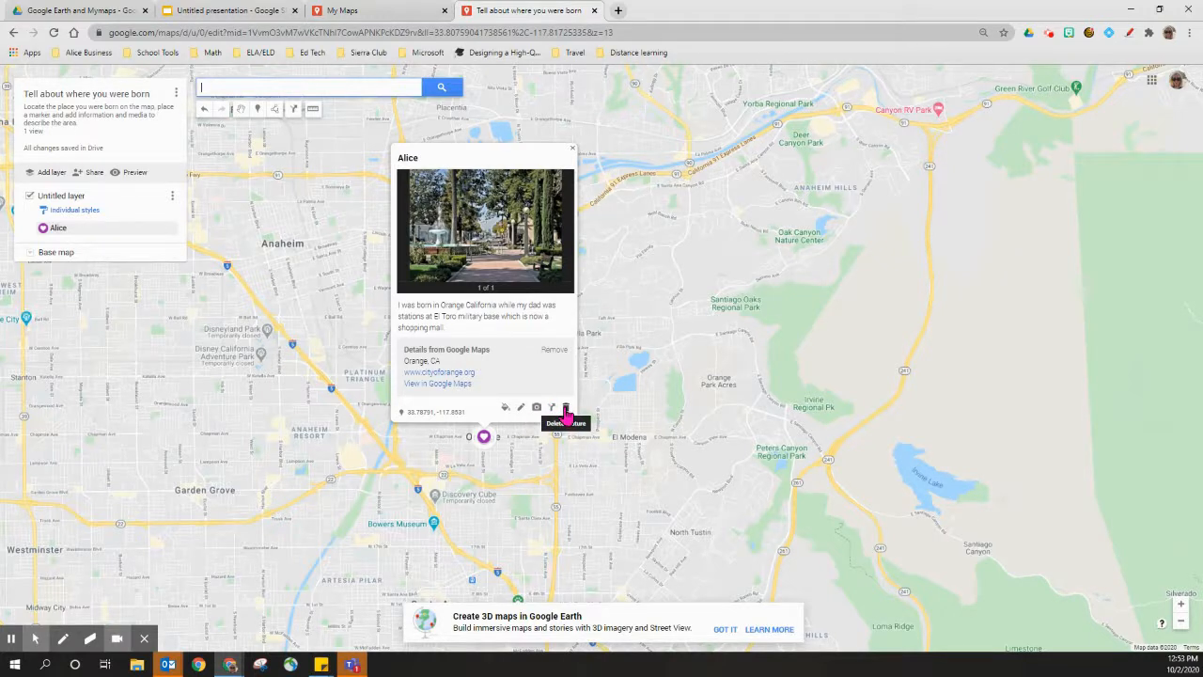
{"action": "left_click", "coordinate": [677, 454]}
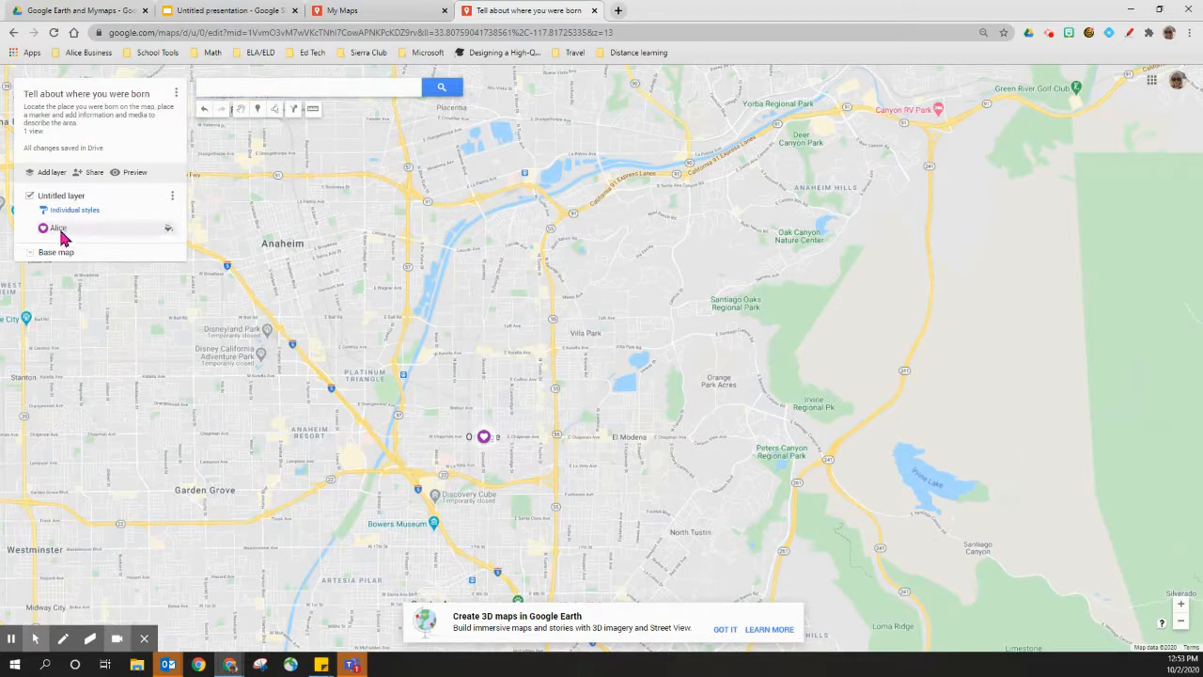
Rename the untitled layer as "Our birthplaces"
{"action": "left_click", "coordinate": [67, 199]}
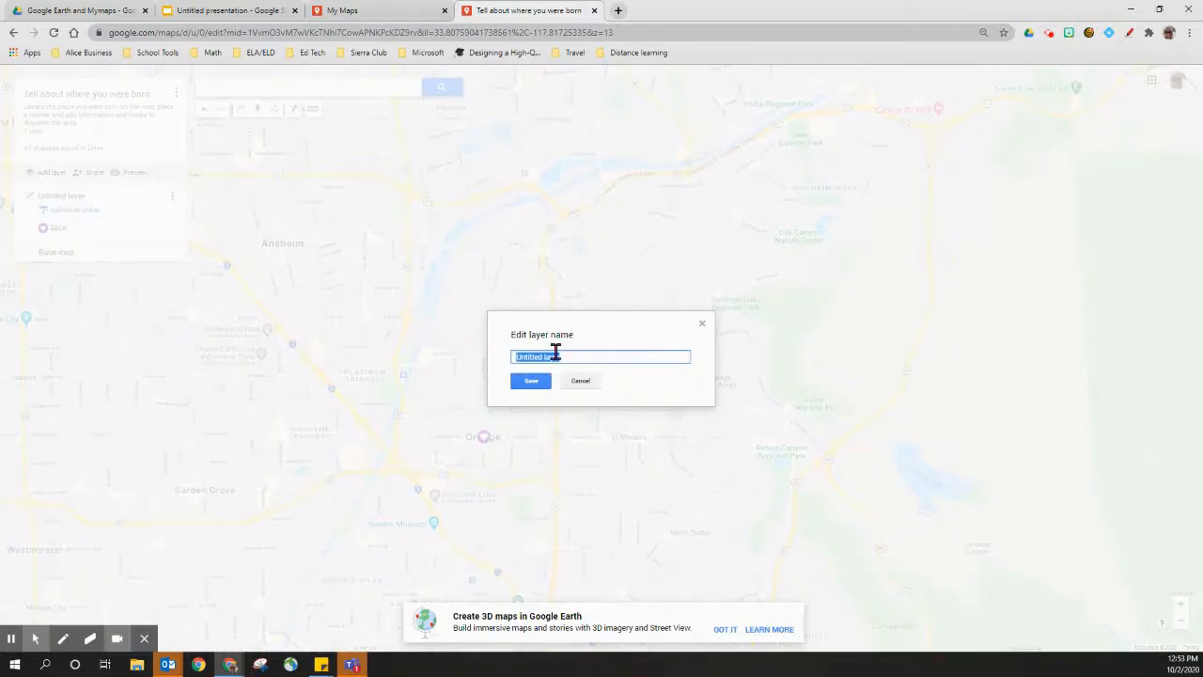
{"action": "type", "text": "Our"}
{"action": "type", "text": "birthplaces"}
{"action": "left_click", "coordinate": [532, 382]}
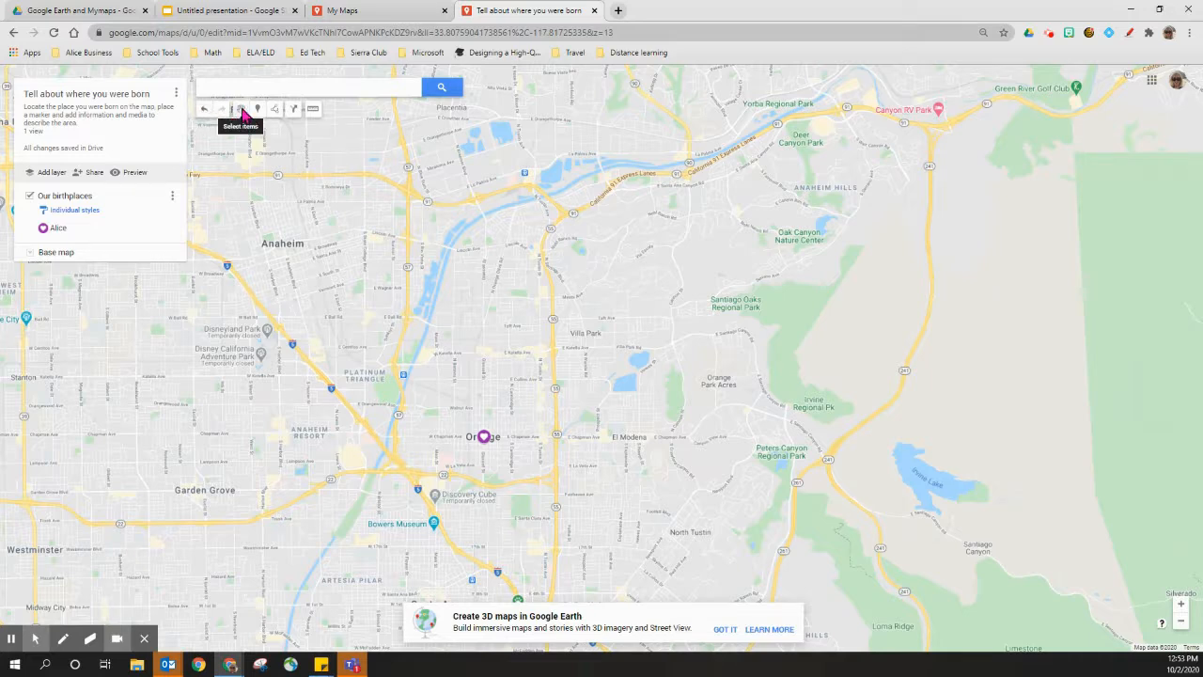
Place a new marker on Anaheim in the birthplaces layer, keeping its default title and an empty description
{"action": "left_click_drag", "start_coordinate": [389, 231], "coordinate": [465, 298]}
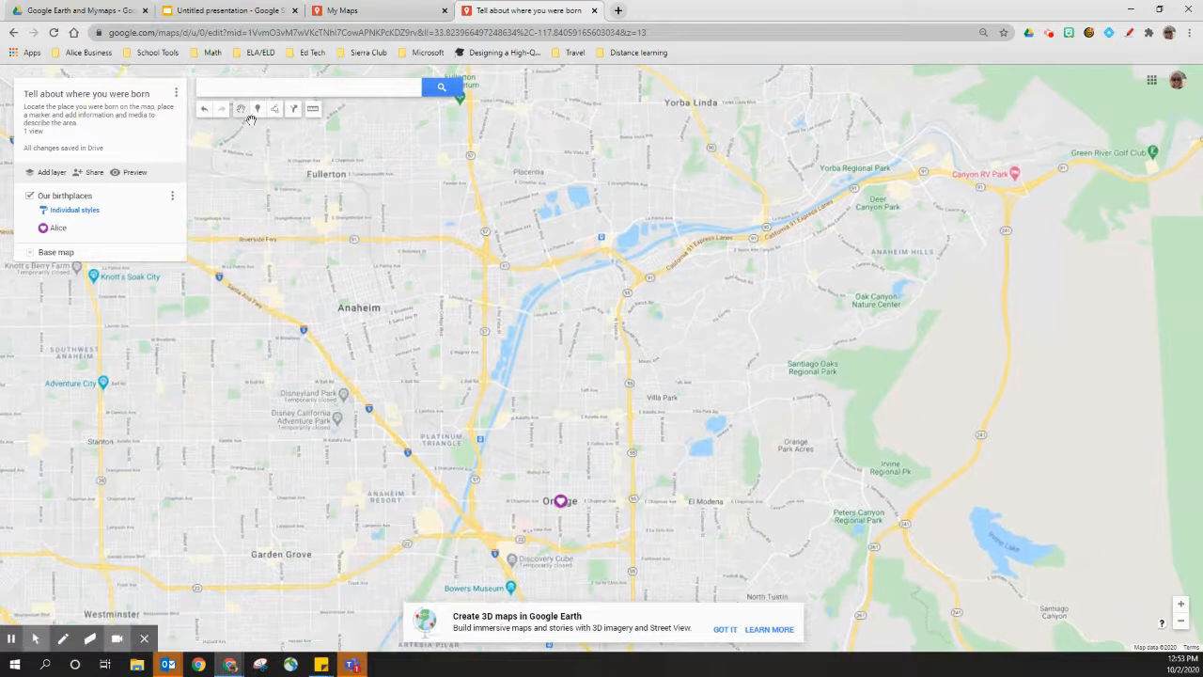
{"action": "left_click", "coordinate": [259, 111]}
{"action": "left_click", "coordinate": [361, 301]}
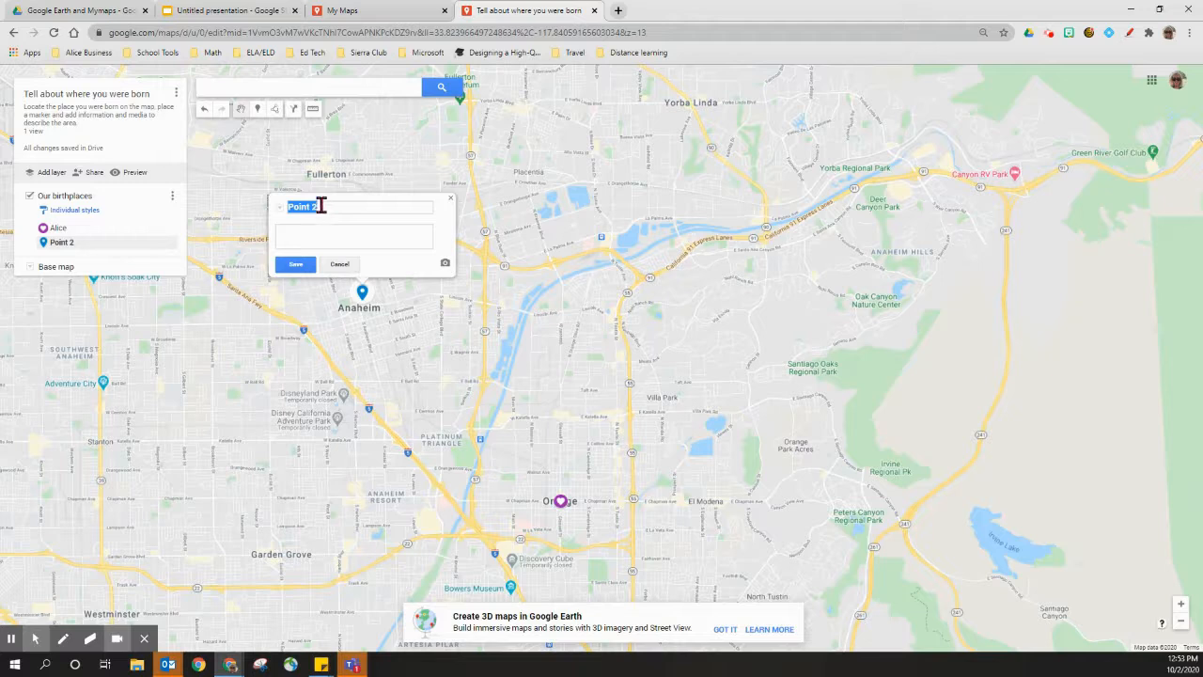
{"action": "left_click", "coordinate": [333, 265]}
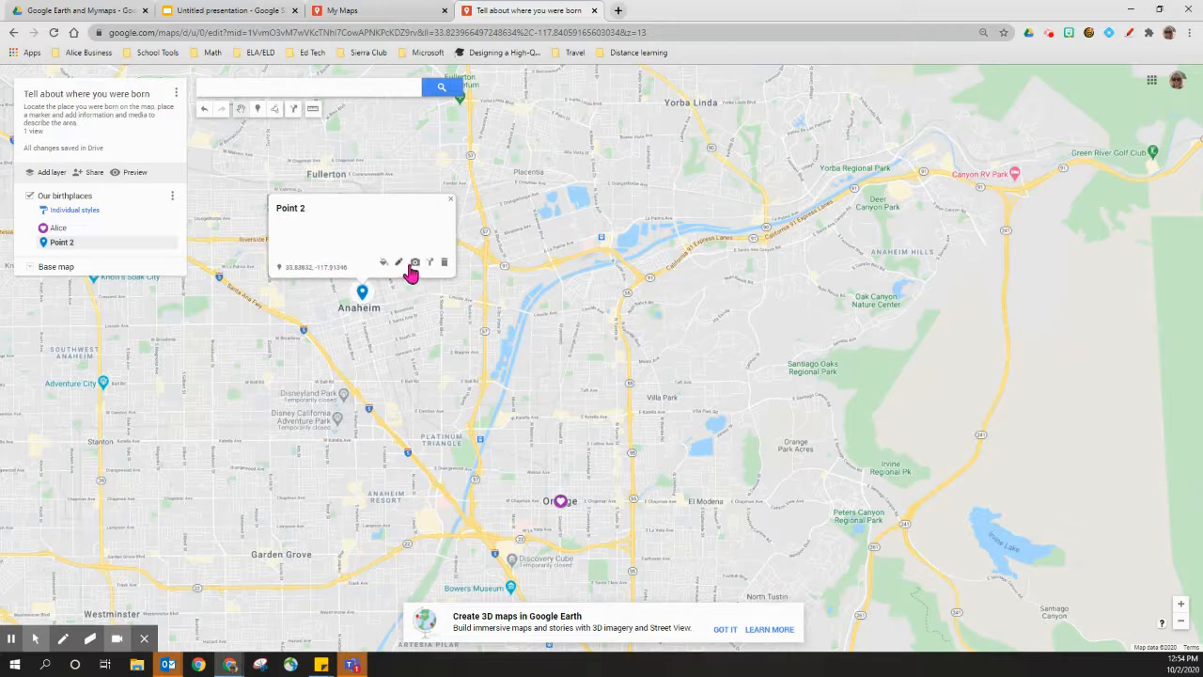
Delete the extra marker on Anaheim and draw a straight line from the purple heart marker on Orange to Anaheim
{"action": "left_click", "coordinate": [443, 264]}
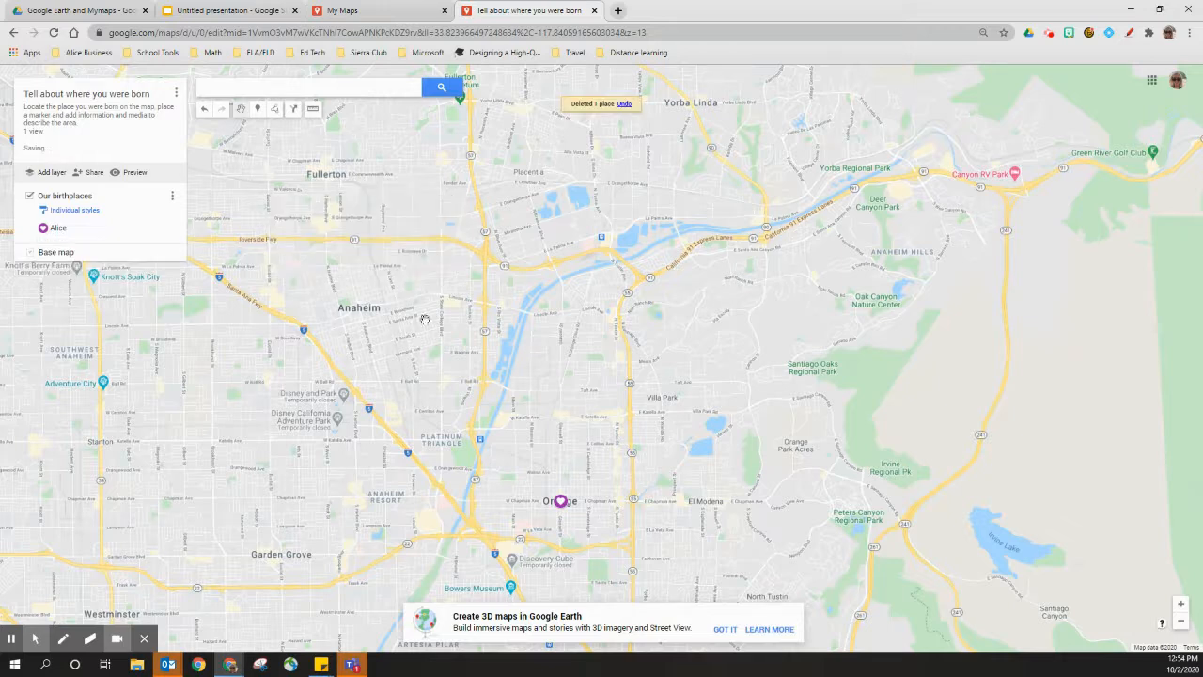
{"action": "left_click", "coordinate": [275, 110]}
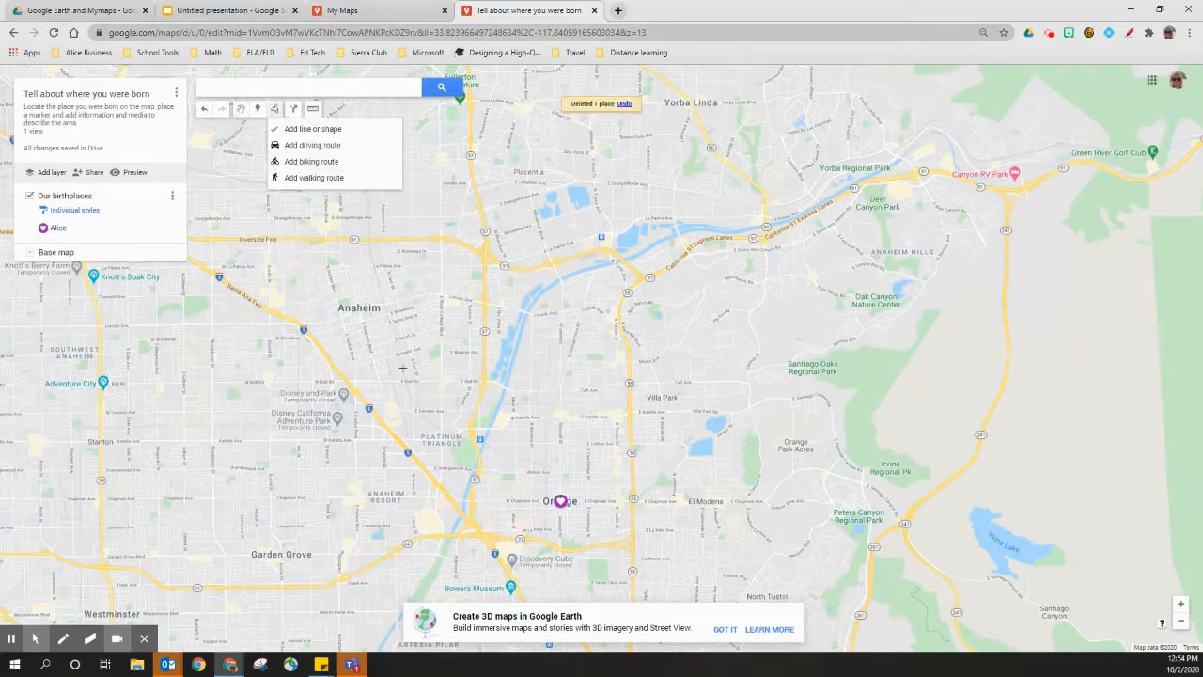
{"action": "left_click", "coordinate": [560, 500]}
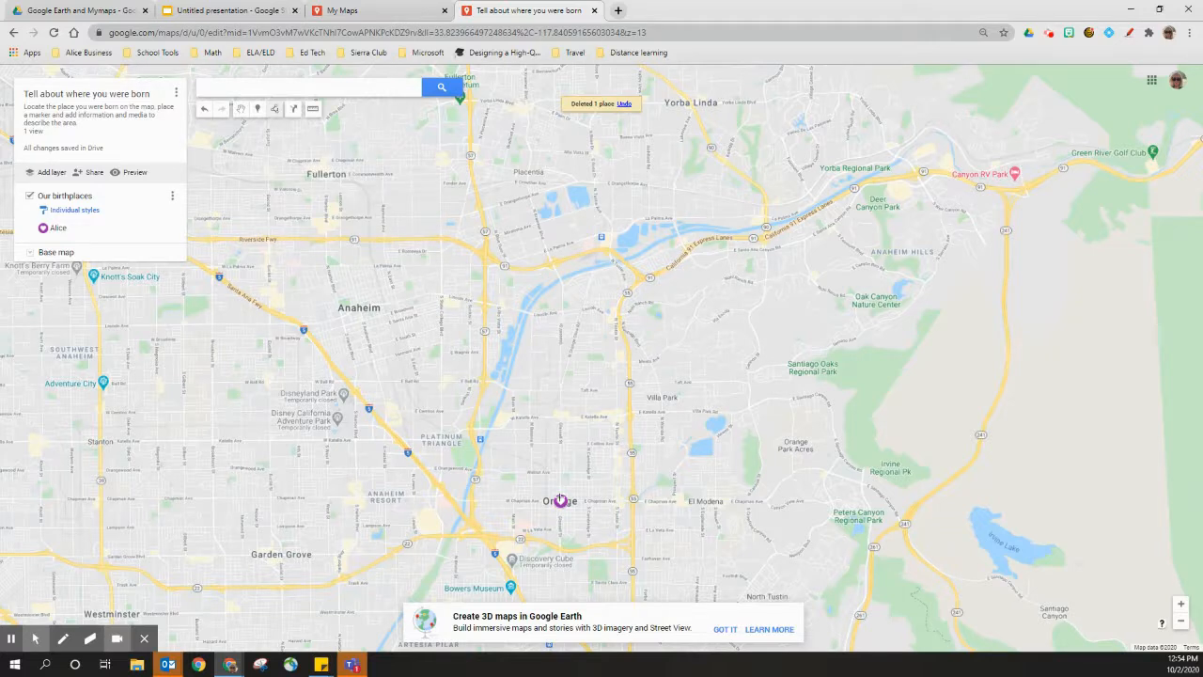
{"action": "double_click", "coordinate": [348, 308]}
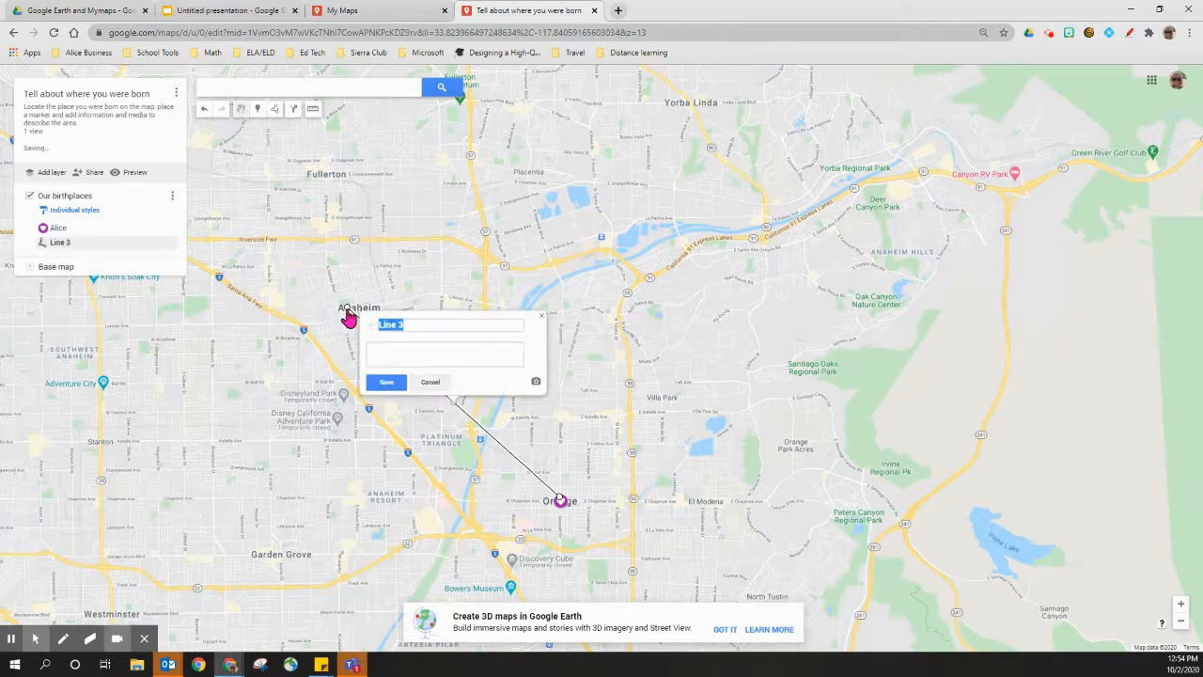
Title the new line "to anaheim" with an empty description, save it and close its info window
{"action": "left_click", "coordinate": [416, 324]}
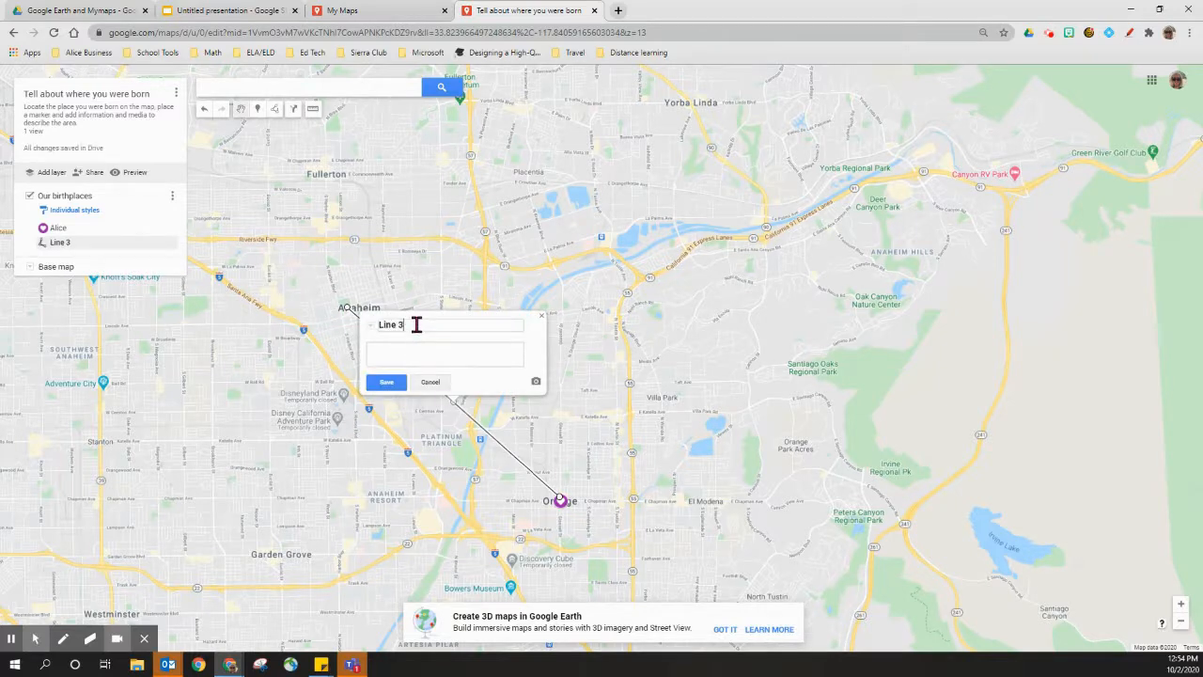
{"action": "left_click_drag", "start_coordinate": [416, 324], "coordinate": [384, 333]}
{"action": "type", "text": "to anaheim"}
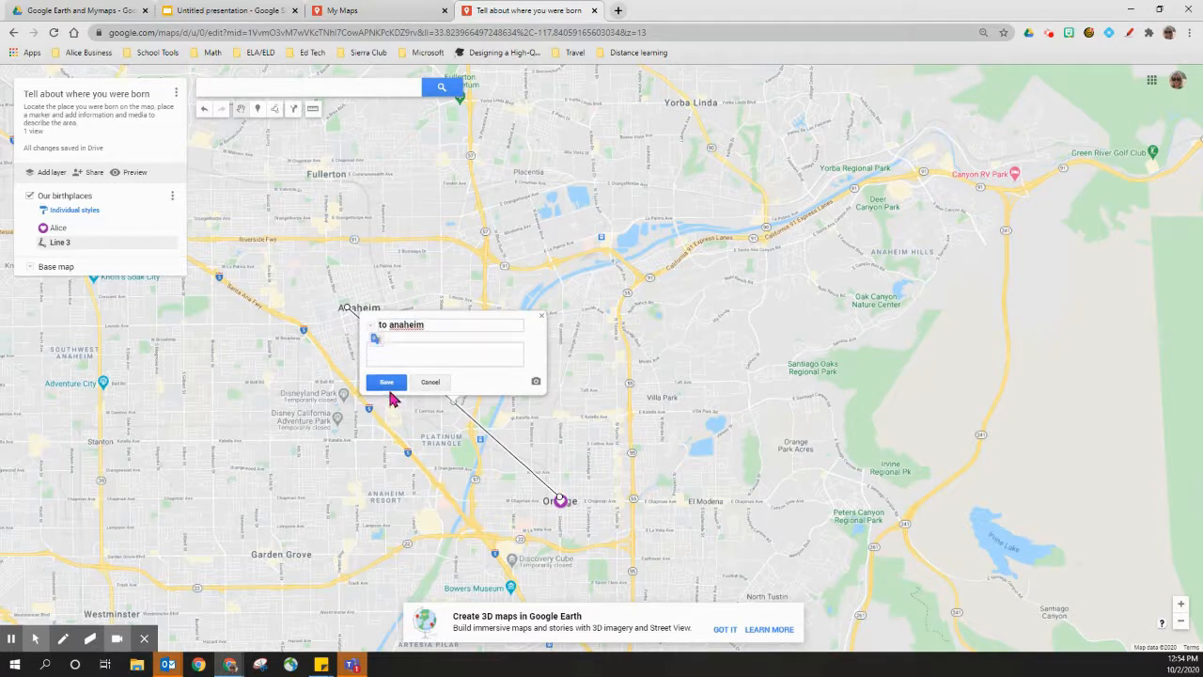
{"action": "left_click", "coordinate": [390, 385]}
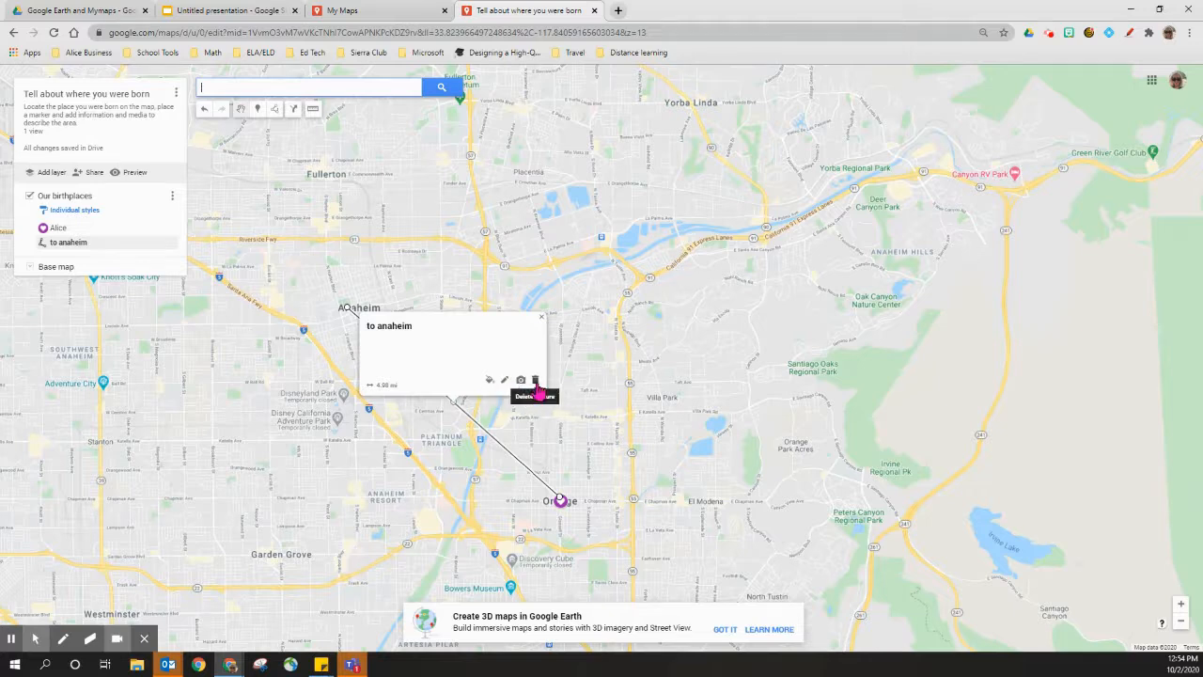
{"action": "left_click", "coordinate": [542, 322]}
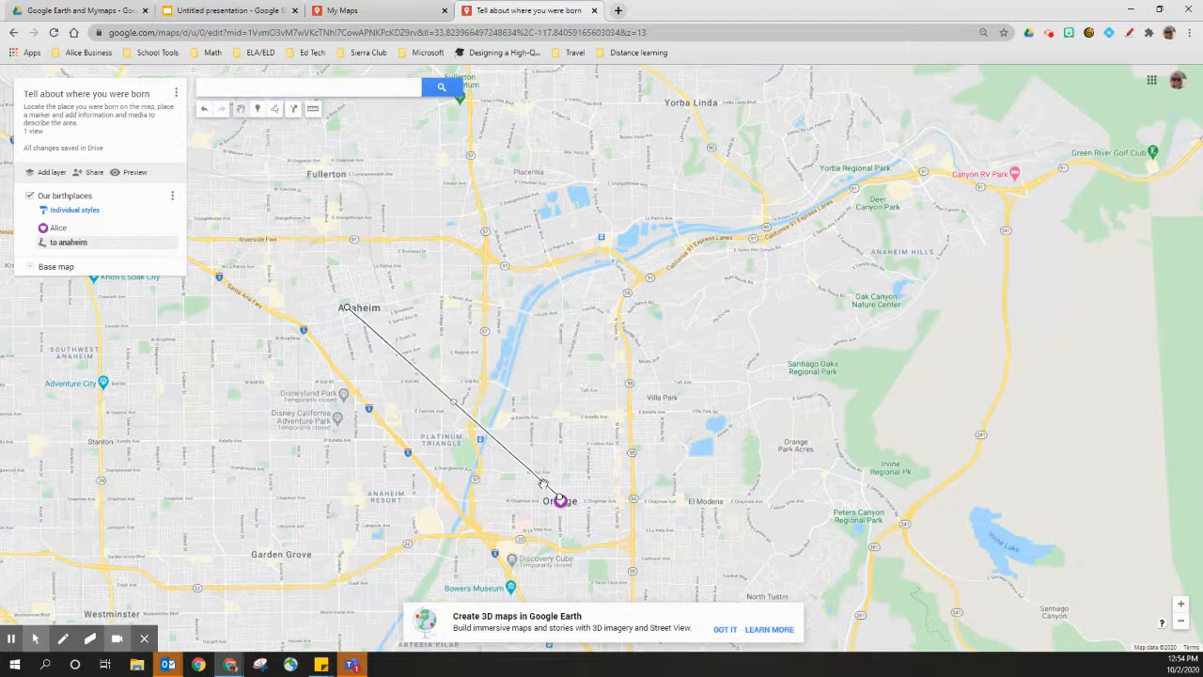
Measure the distances and area of a triangle from Anaheim to Orange, the freeway interchange north of Villa Park and back, and clear the measurement
{"action": "left_click", "coordinate": [314, 110]}
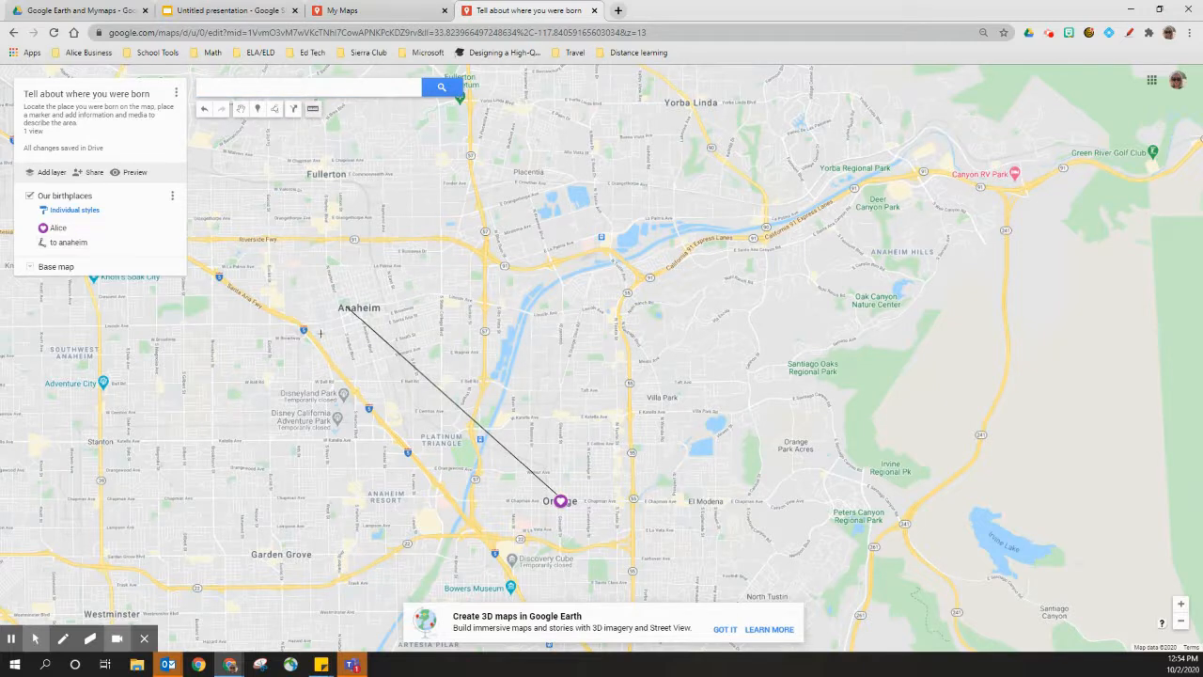
{"action": "left_click", "coordinate": [345, 308]}
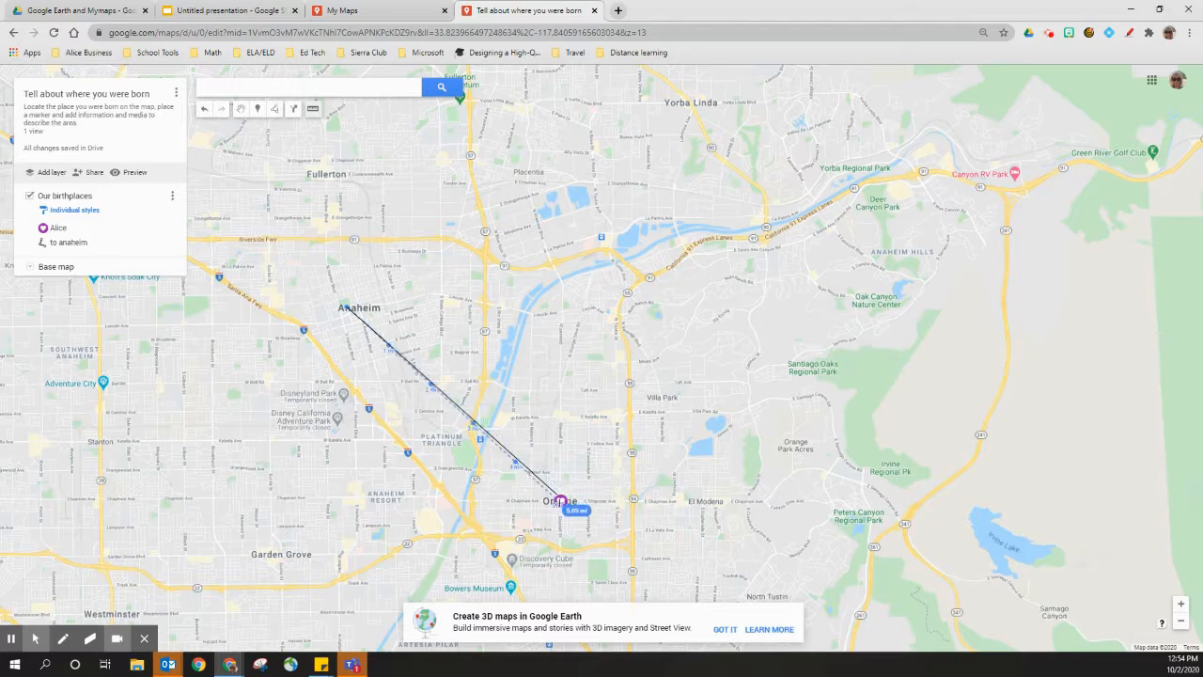
{"action": "left_click", "coordinate": [559, 501]}
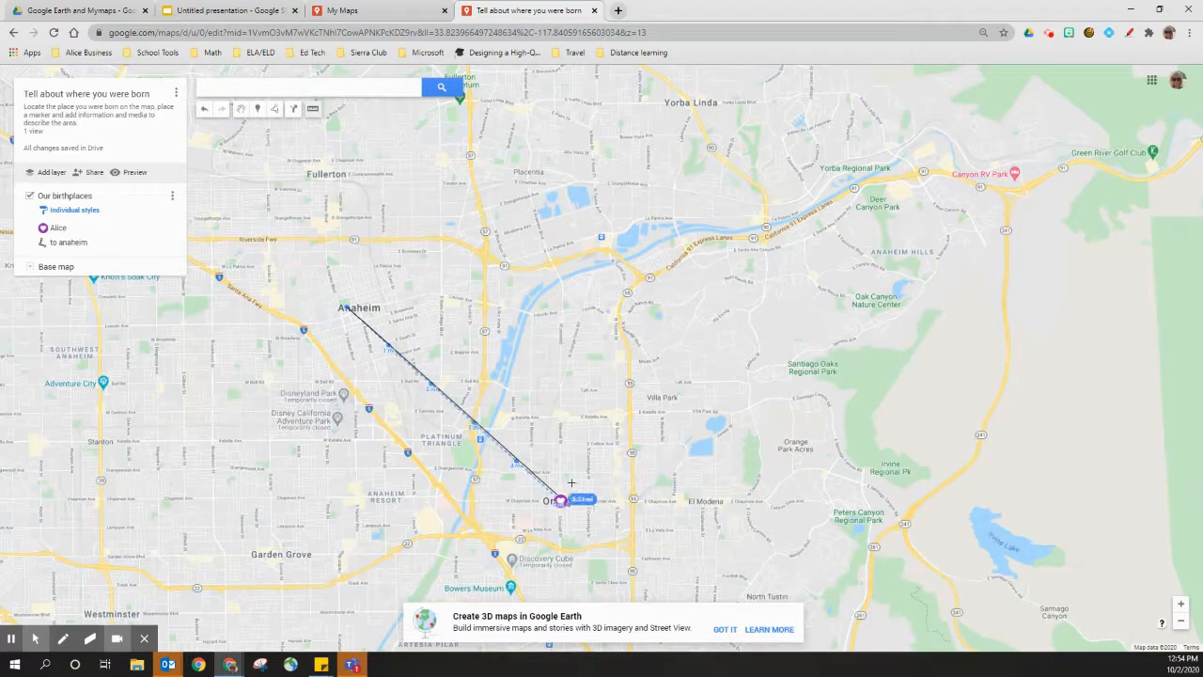
{"action": "left_click", "coordinate": [646, 279]}
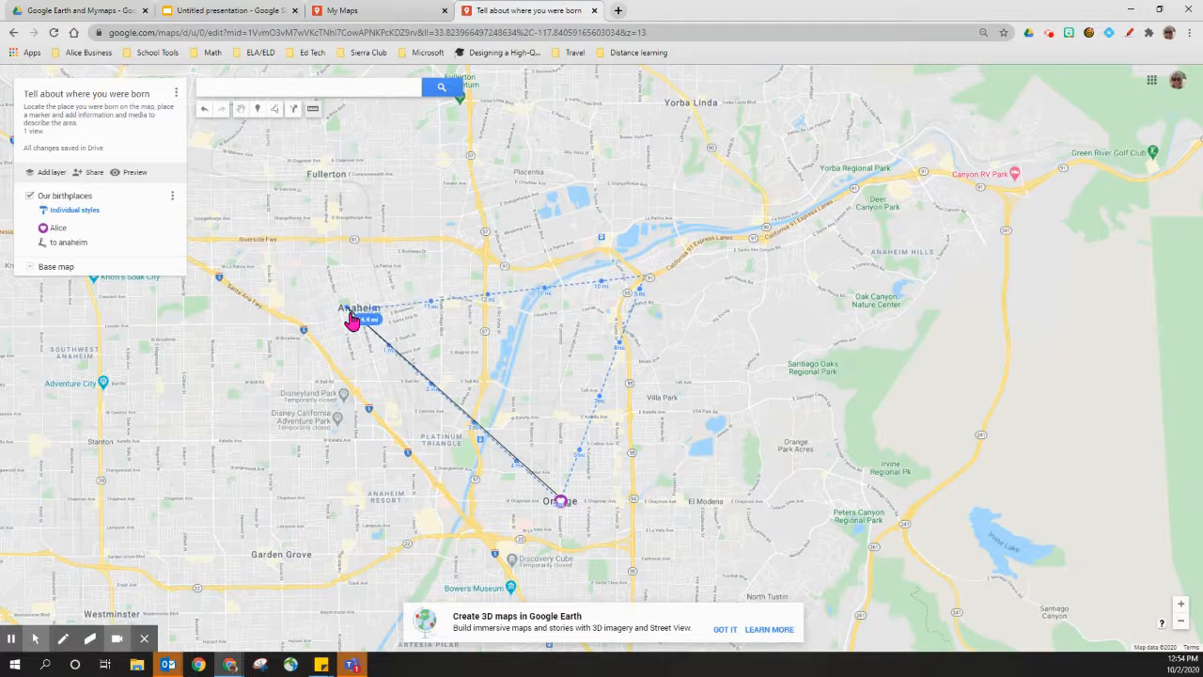
{"action": "left_click", "coordinate": [350, 314]}
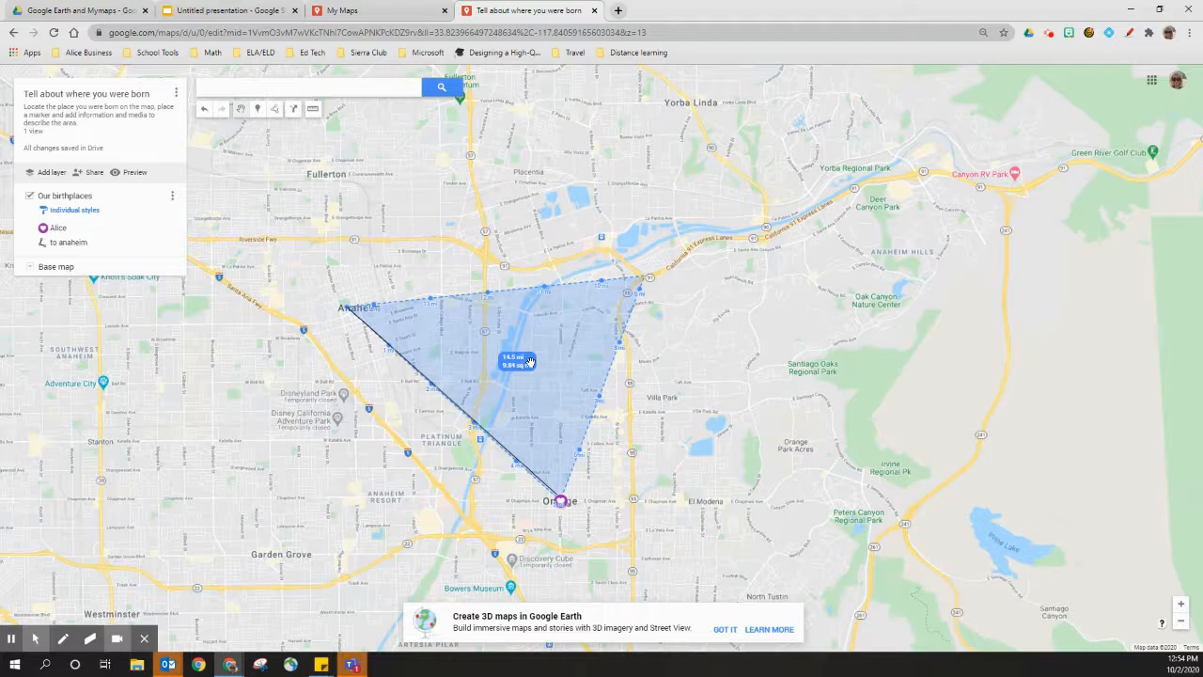
{"action": "left_click", "coordinate": [531, 363]}
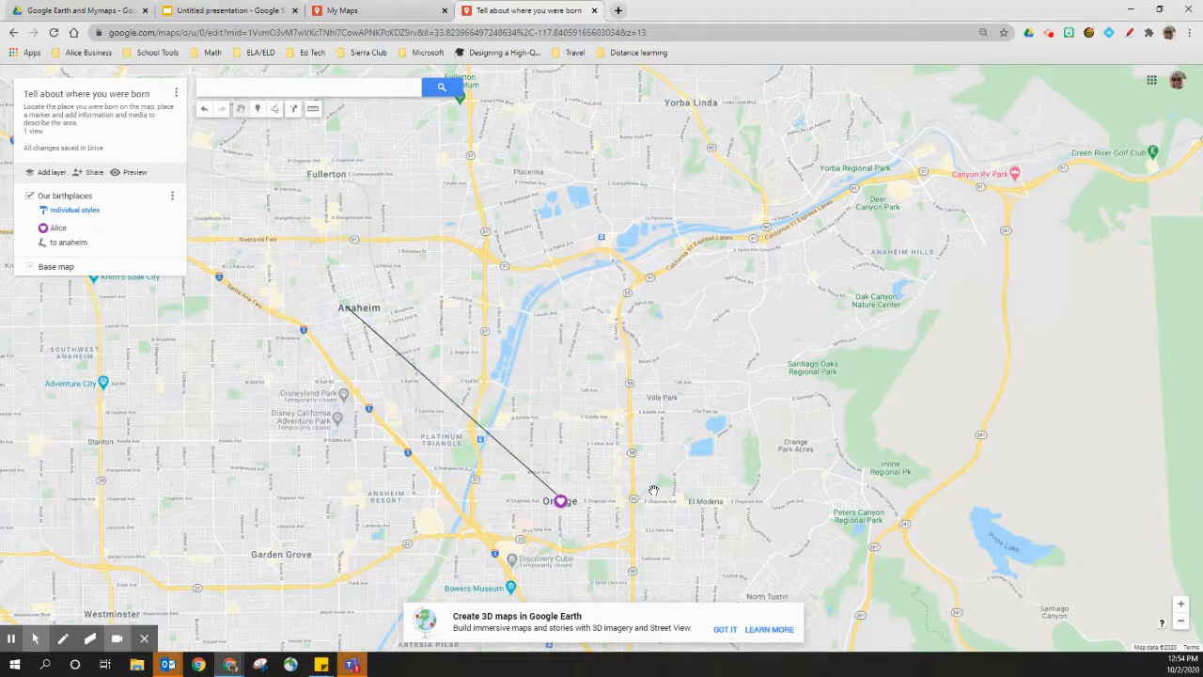